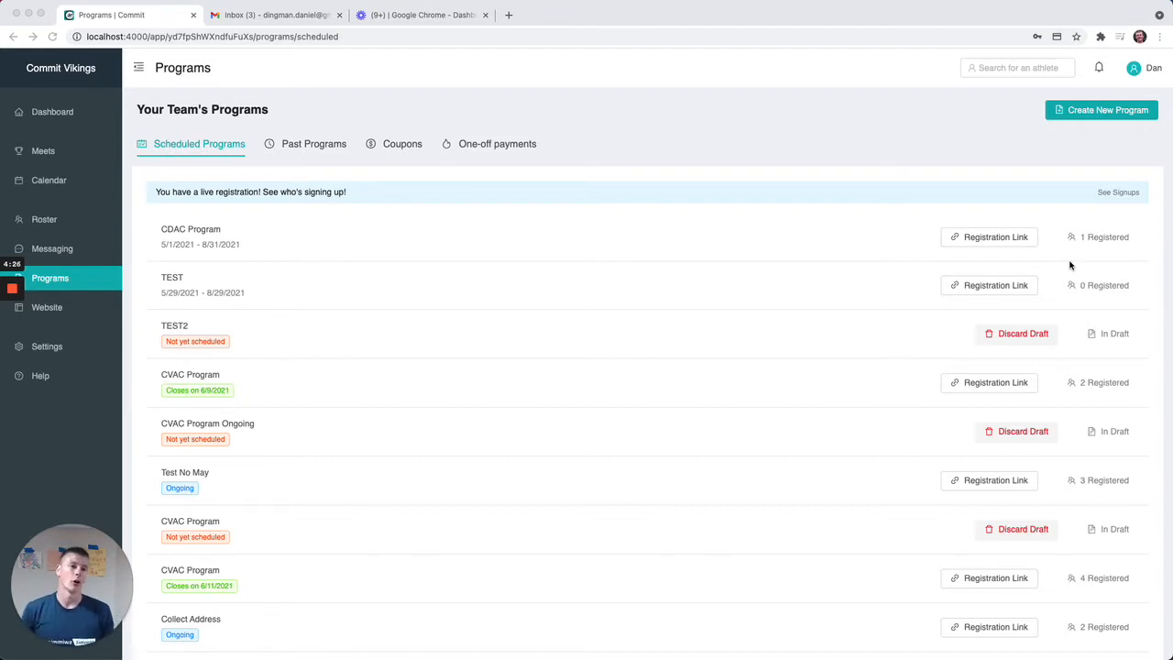
Step: Create a new program and name it Video Program
left_click(1083, 138)
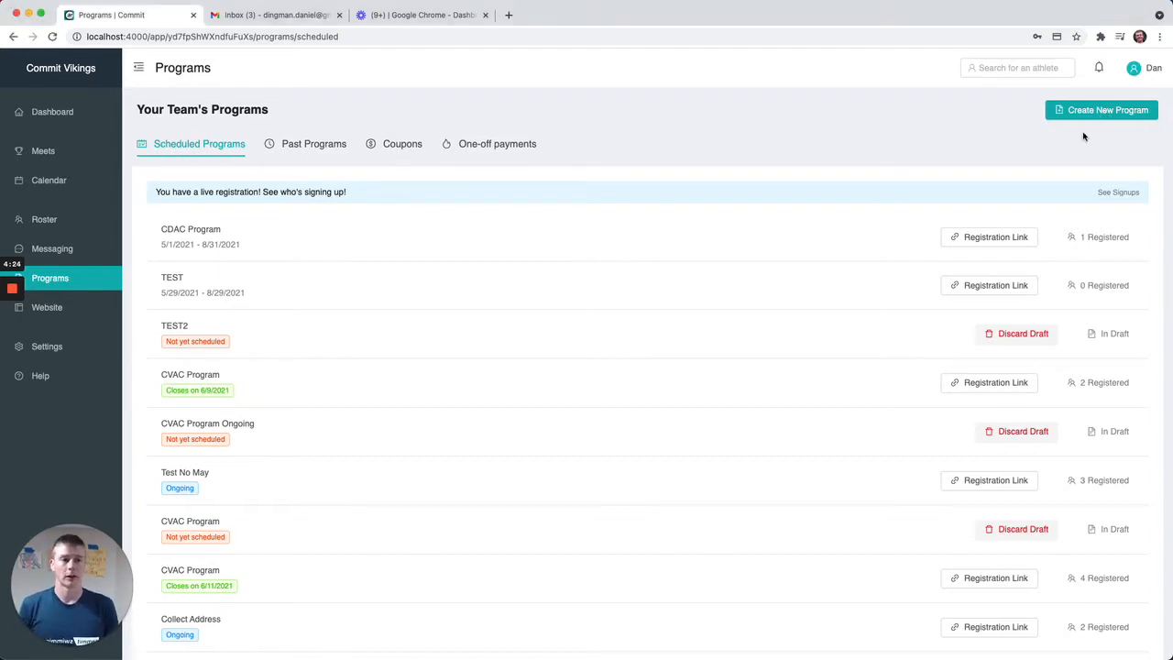
left_click(1081, 112)
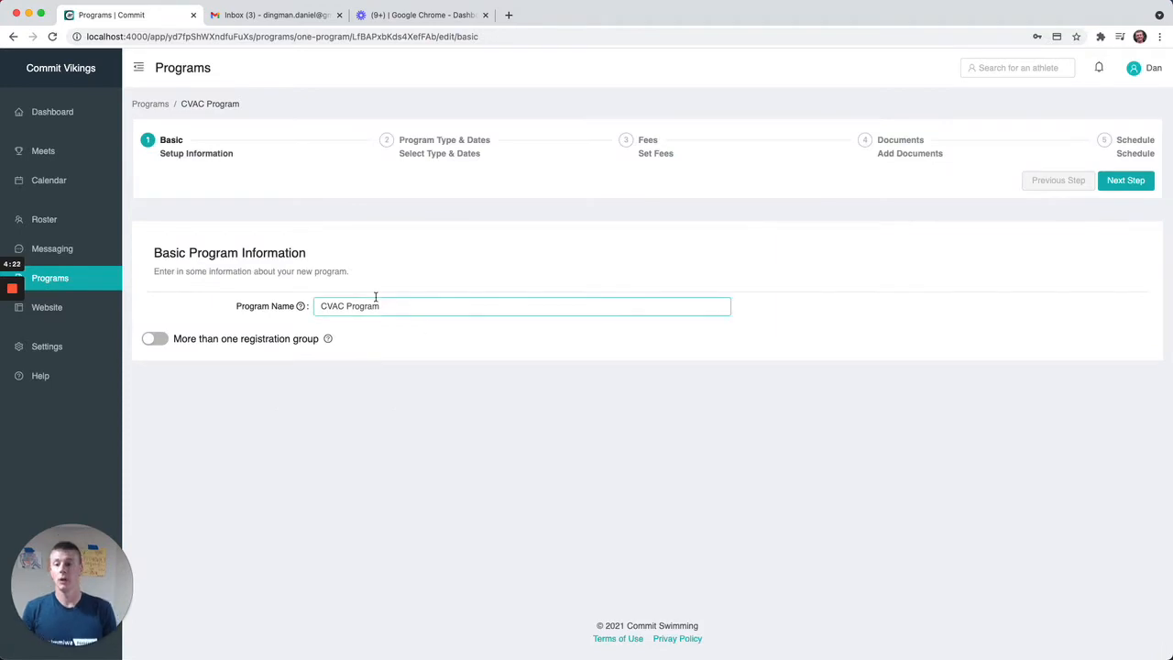
double_click(362, 306)
triple_click(362, 306)
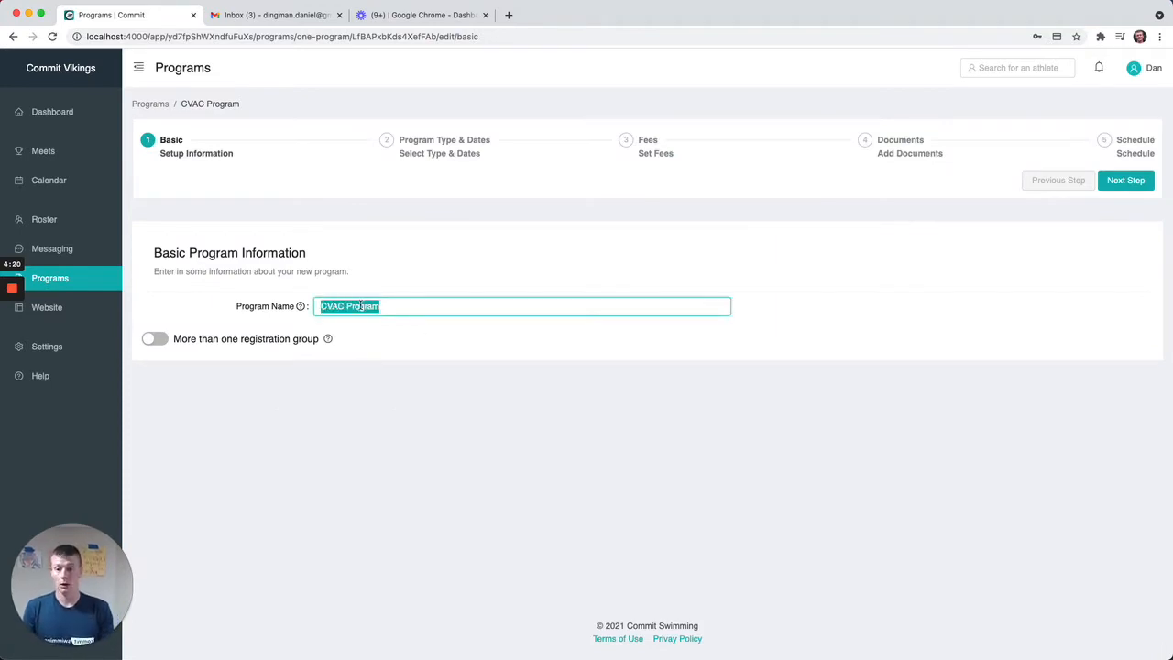
type("Video PRogr")
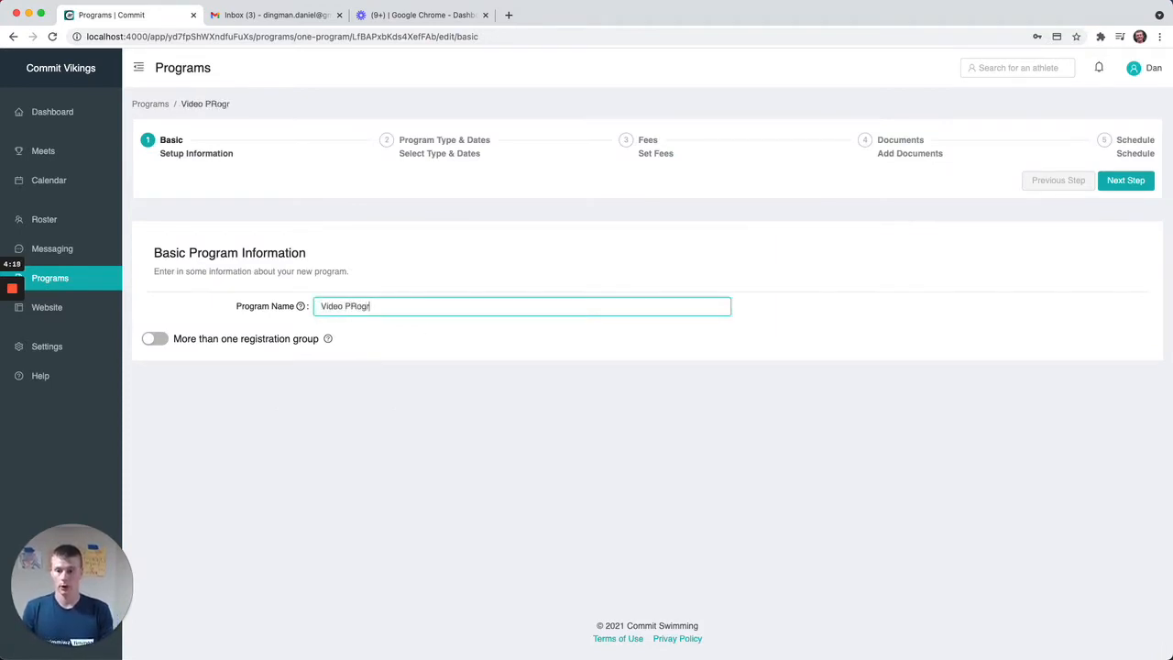
key("BackSpace")
key("BackSpace")
key("BackSpace")
key("BackSpace")
type("rogram")
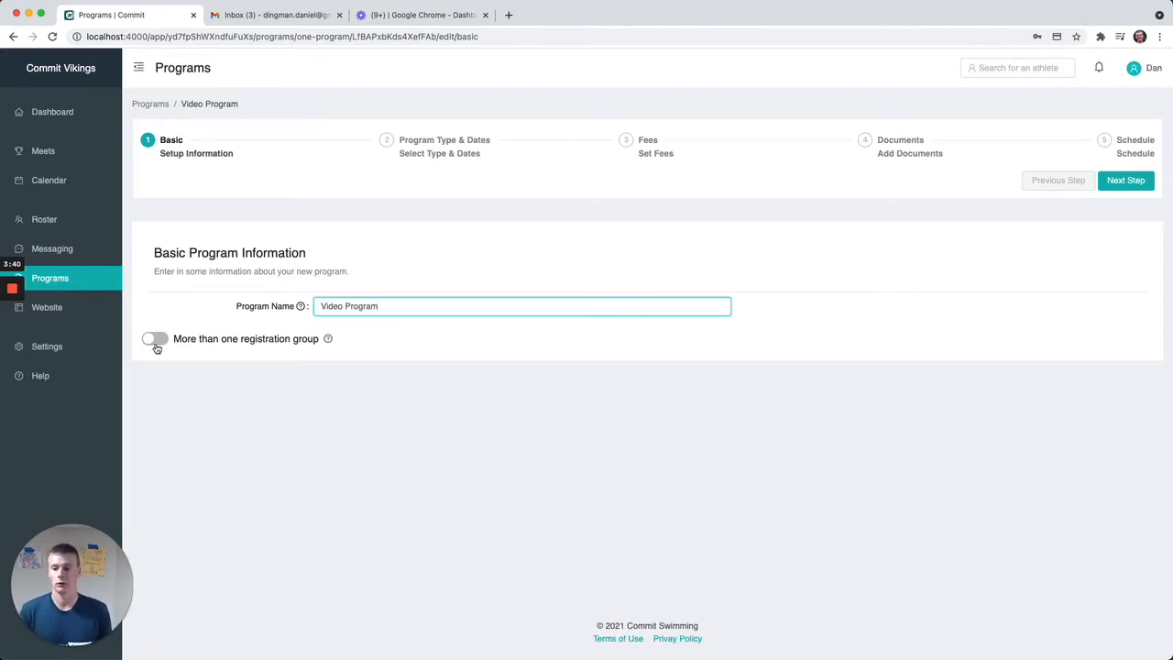
Step: Enable more than one registration group, keeping Group 1 and Group 2, and continue to the program type and dates
left_click(155, 339)
scroll(400, 420, "down", 5)
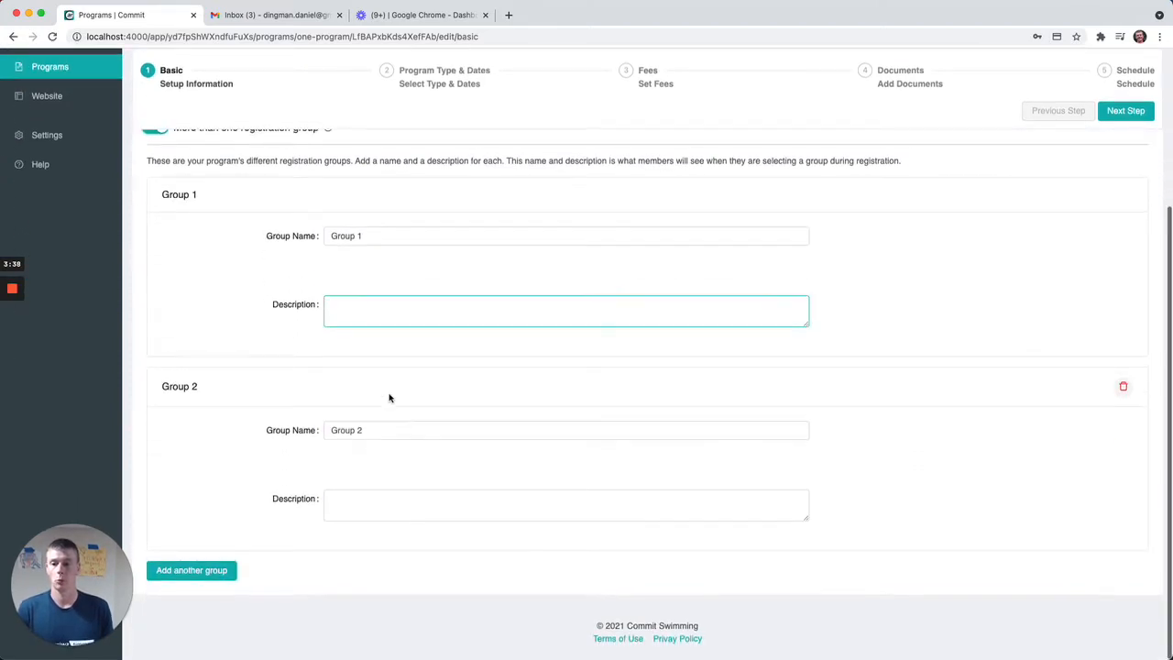
left_click(357, 305)
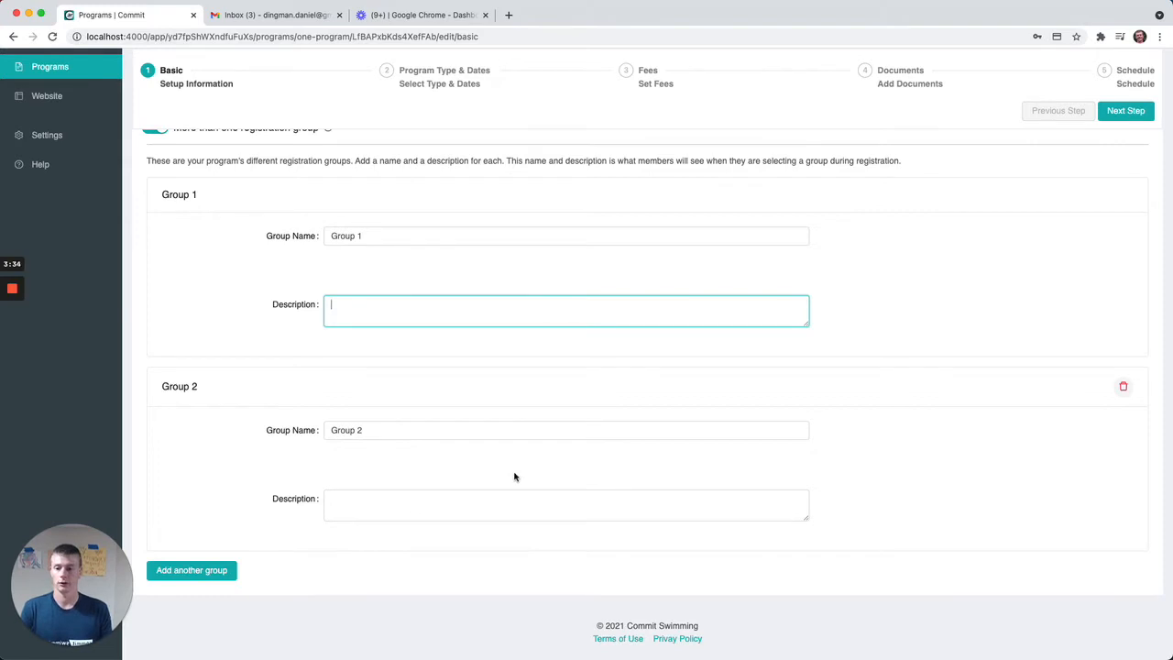
scroll(514, 477, "up", 5)
scroll(514, 476, "up", 3)
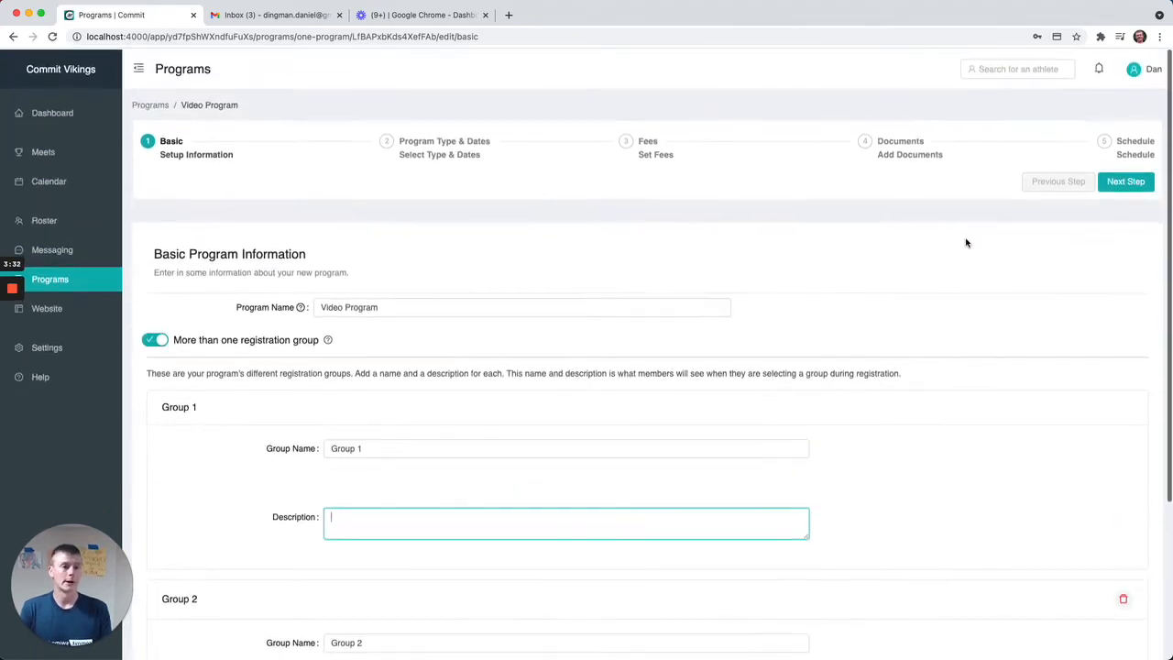
scroll(604, 421, "down", 1)
scroll(604, 421, "down", 3)
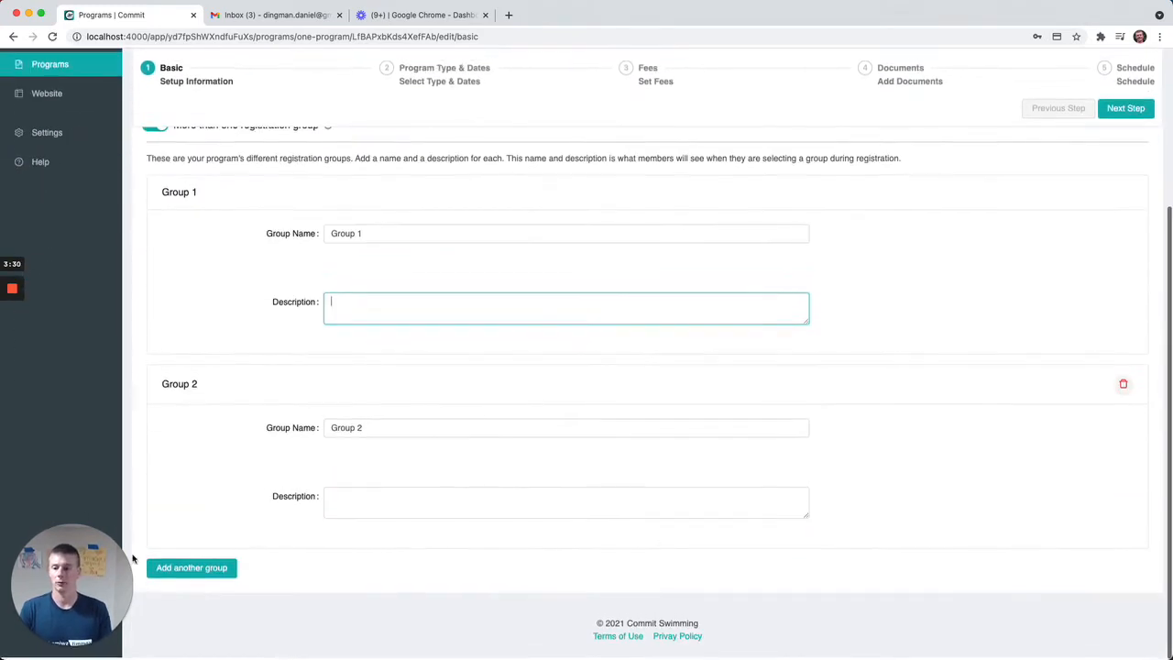
scroll(519, 361, "up", 3)
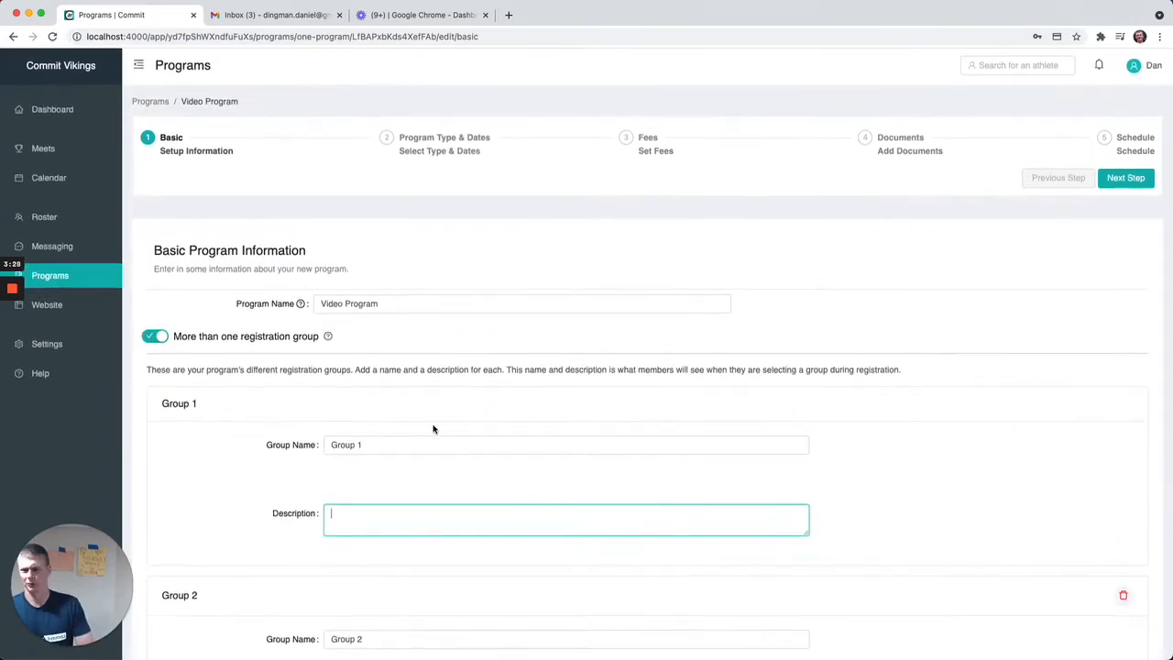
scroll(432, 427, "down", 2)
scroll(433, 429, "up", 2)
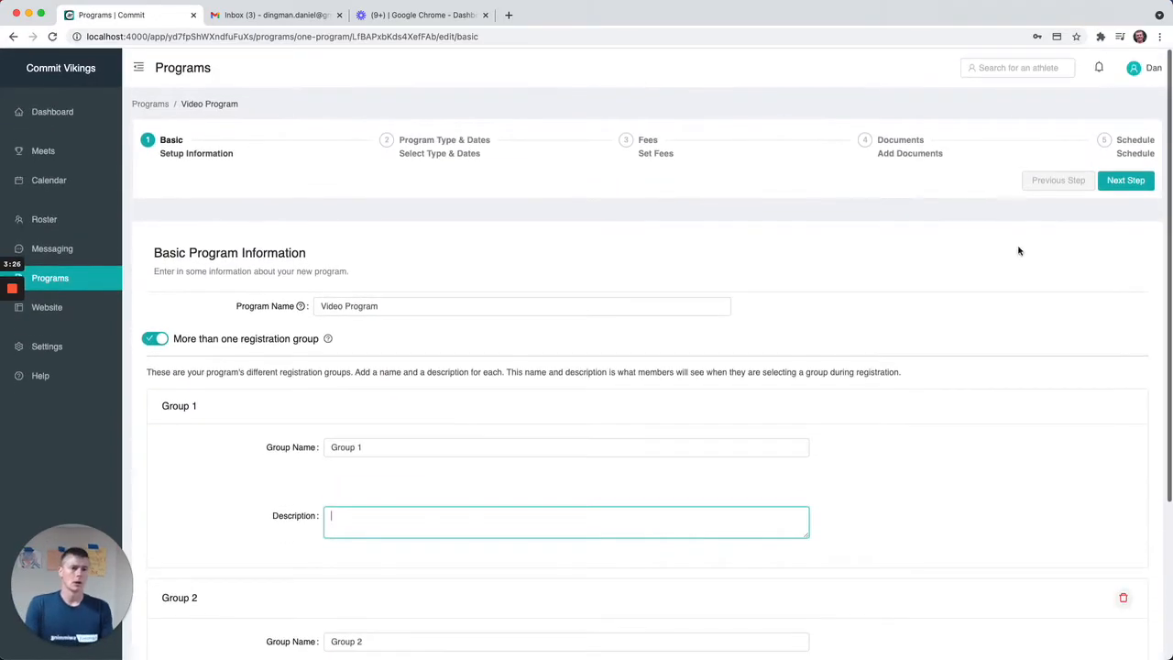
left_click(1125, 182)
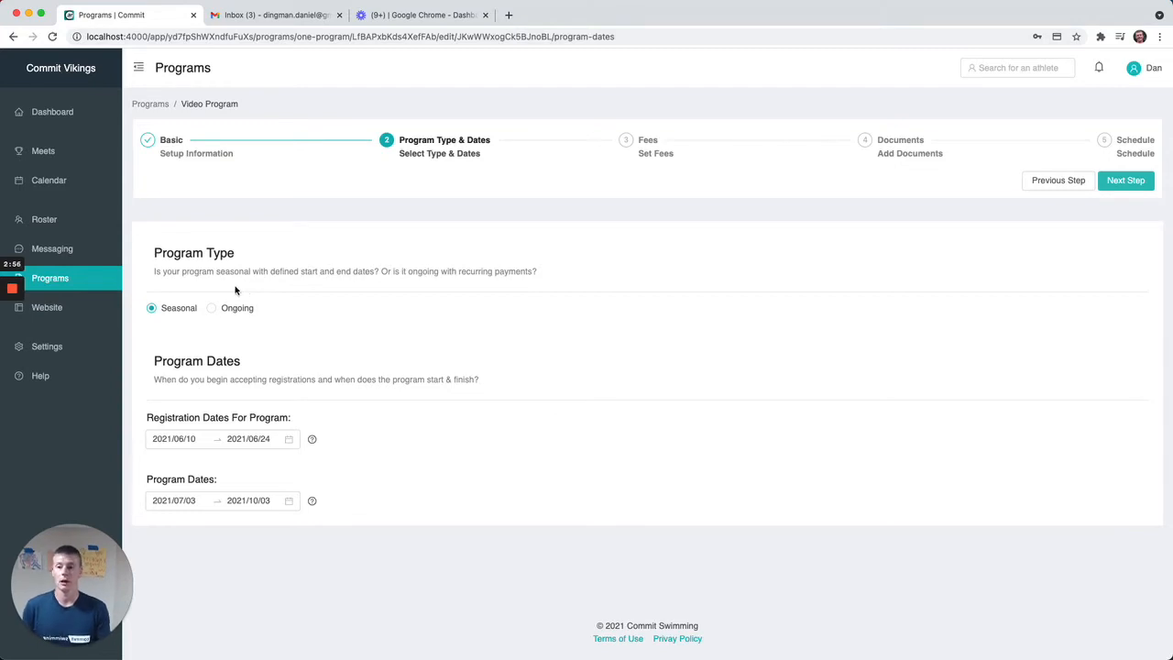
Step: Keep the program type Seasonal and set the registration dates to 2021/06/03 through 2021/06/24
left_click(213, 309)
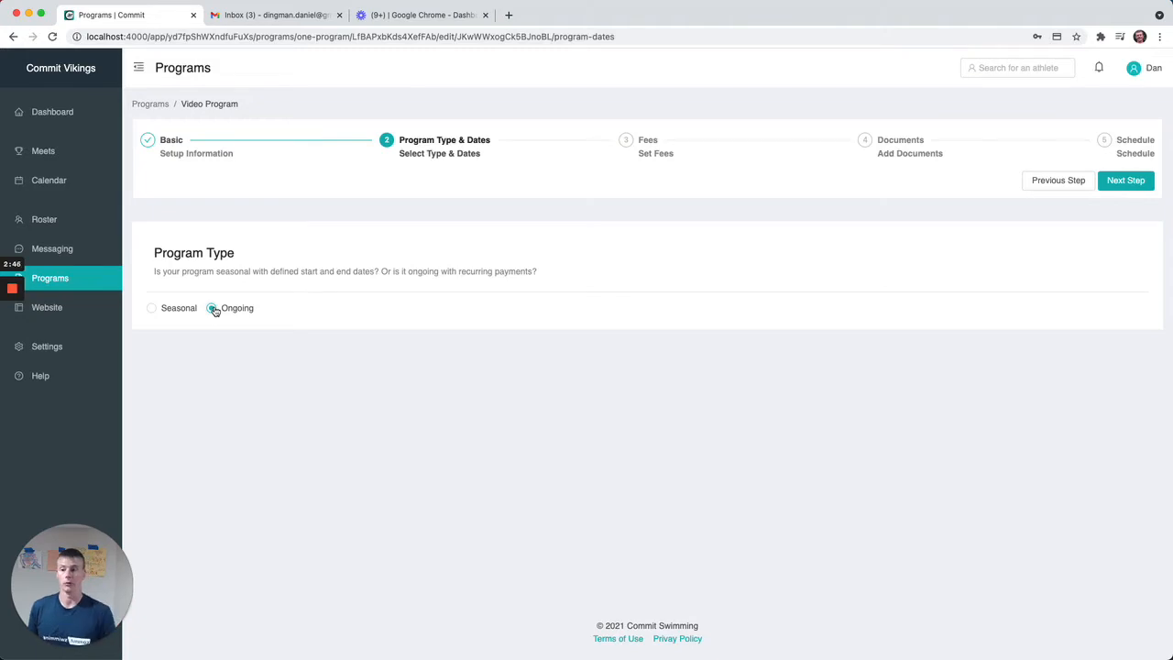
left_click(171, 308)
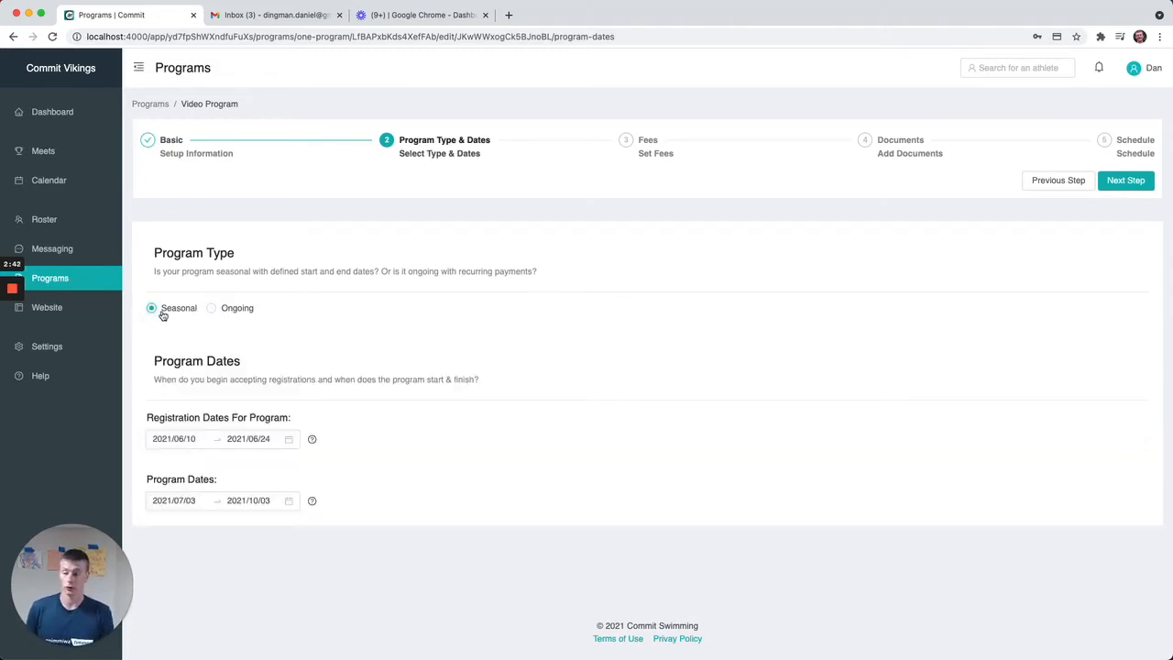
left_click(176, 437)
left_click(251, 514)
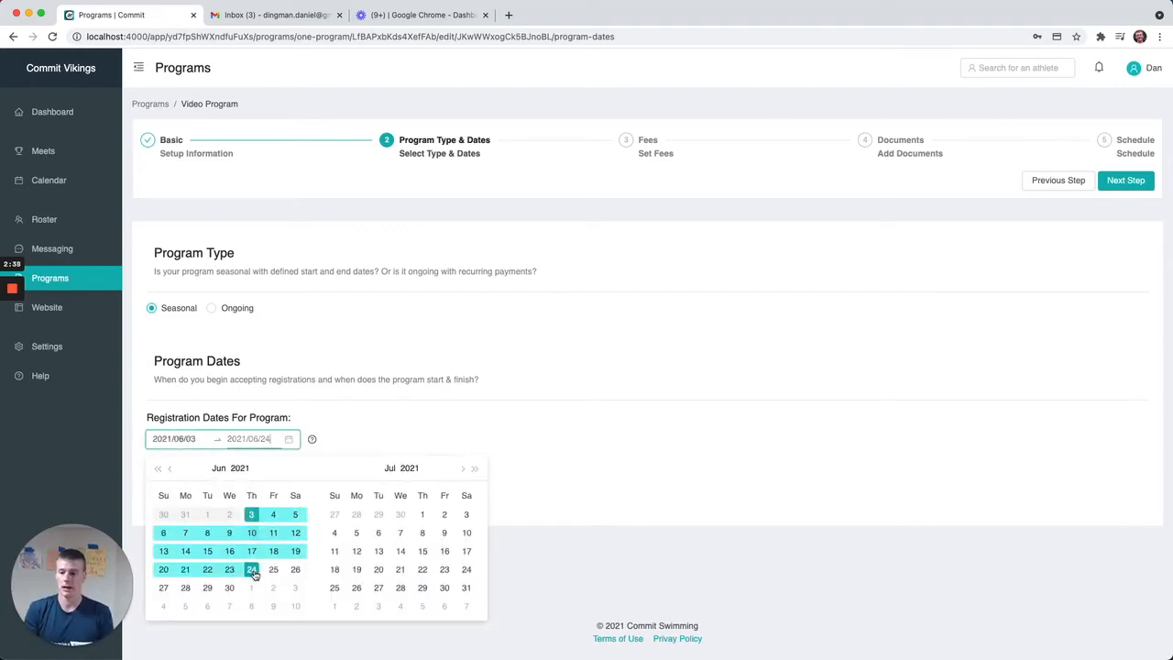
left_click(251, 568)
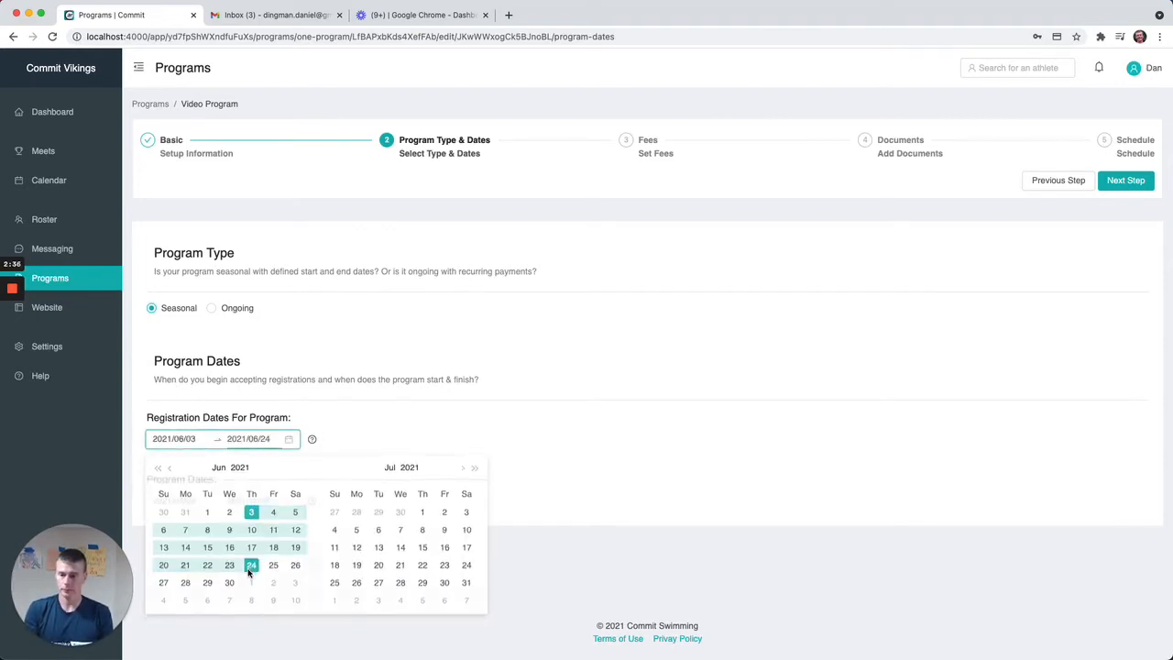
Step: Look over the program dates calendar without changing the range and continue to the fee setup
left_click(180, 500)
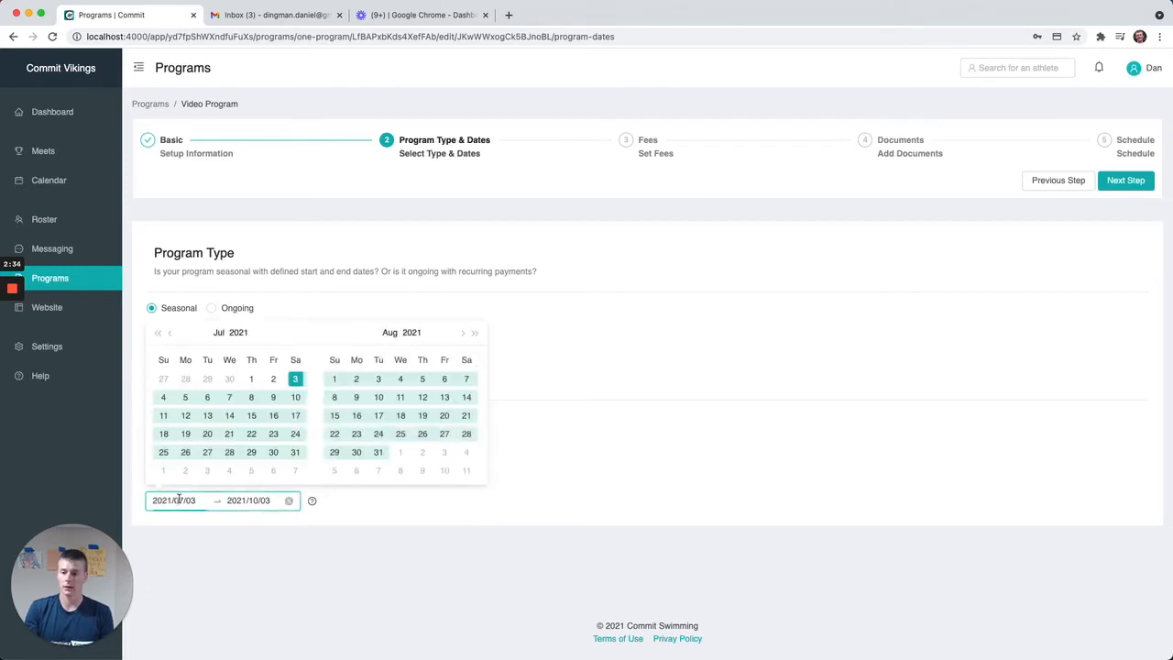
left_click(465, 335)
left_click(848, 232)
left_click(1129, 180)
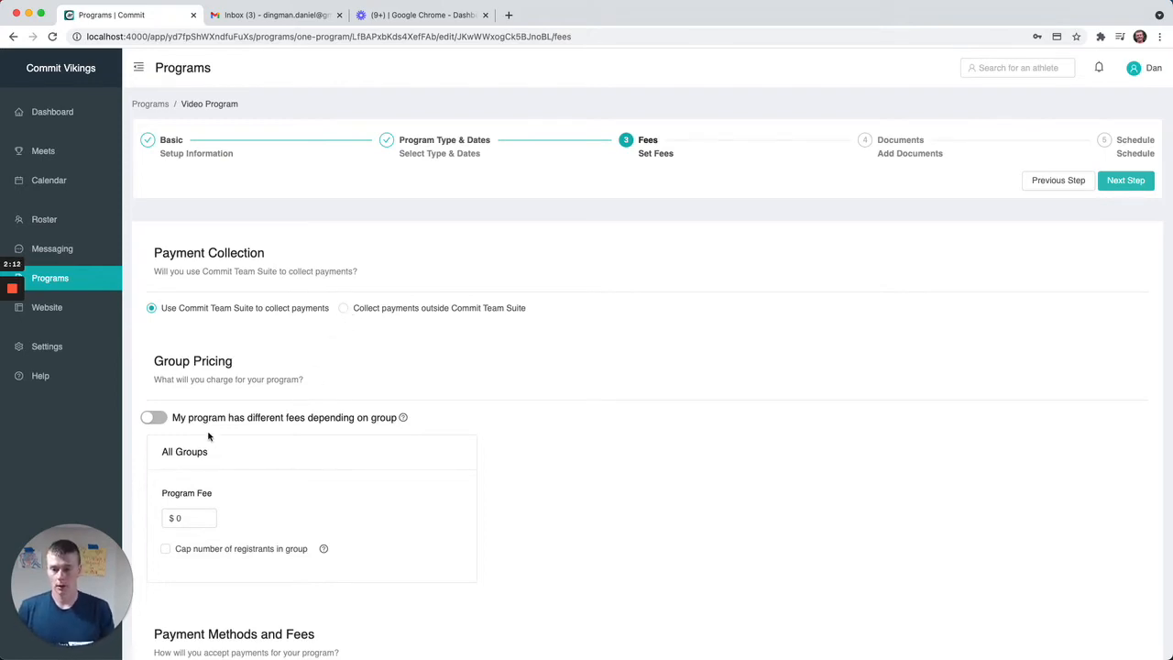
Step: Turn on different program fees depending on the group
scroll(186, 430, "down", 3)
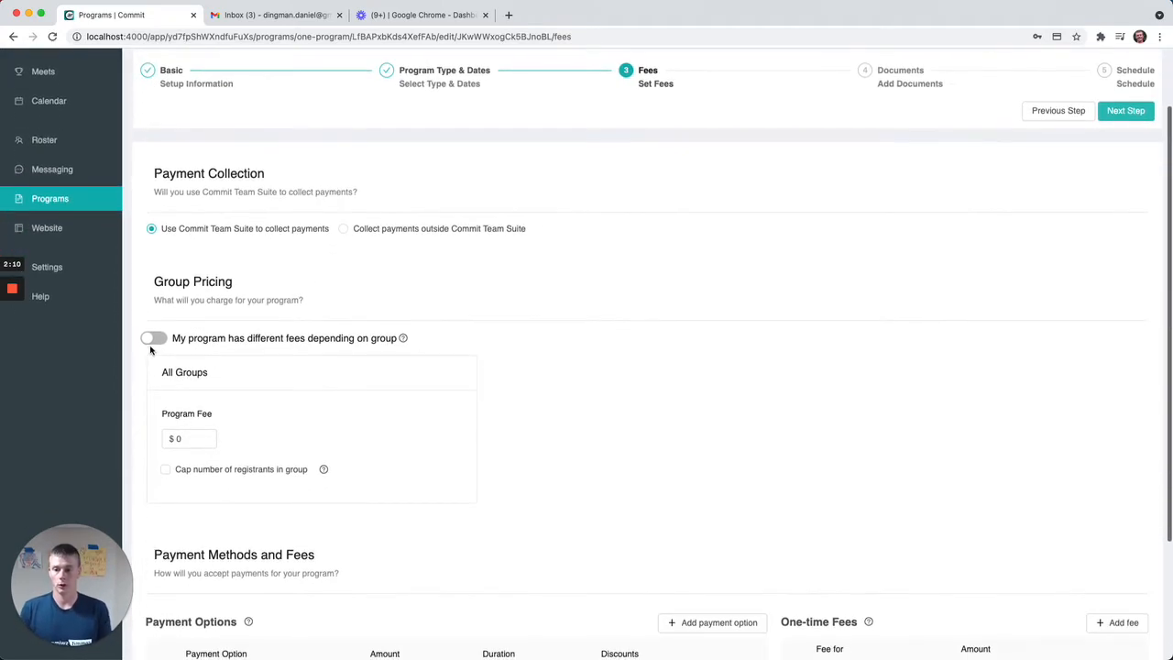
scroll(153, 346, "down", 2)
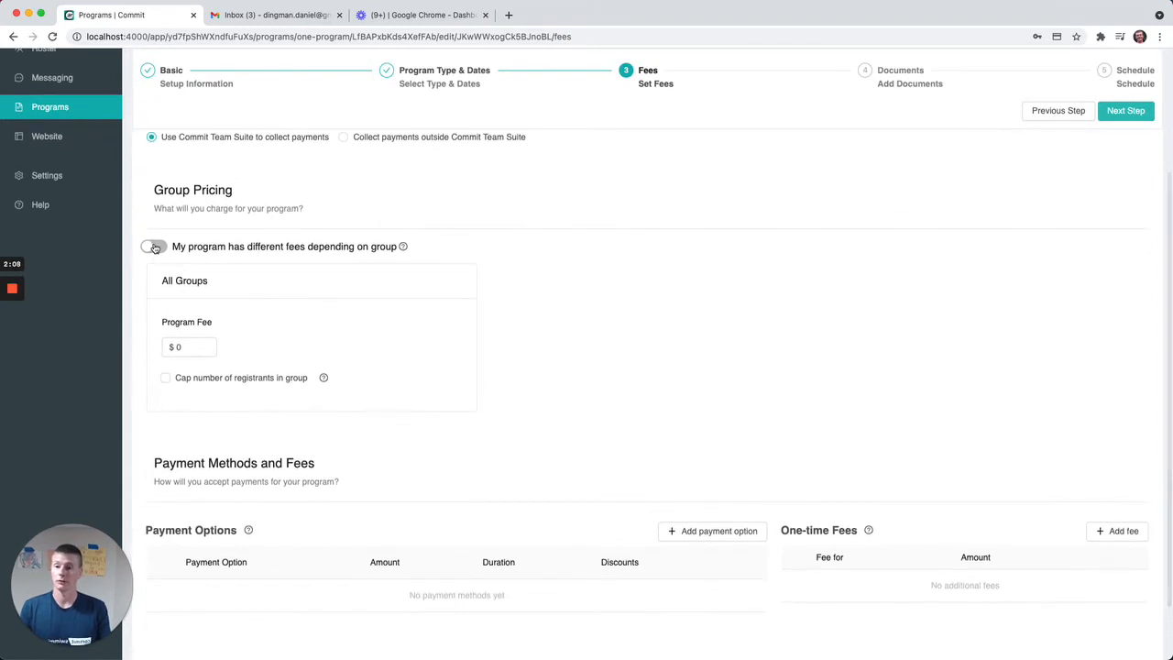
left_click(154, 247)
left_click(154, 248)
left_click(154, 247)
left_click(154, 247)
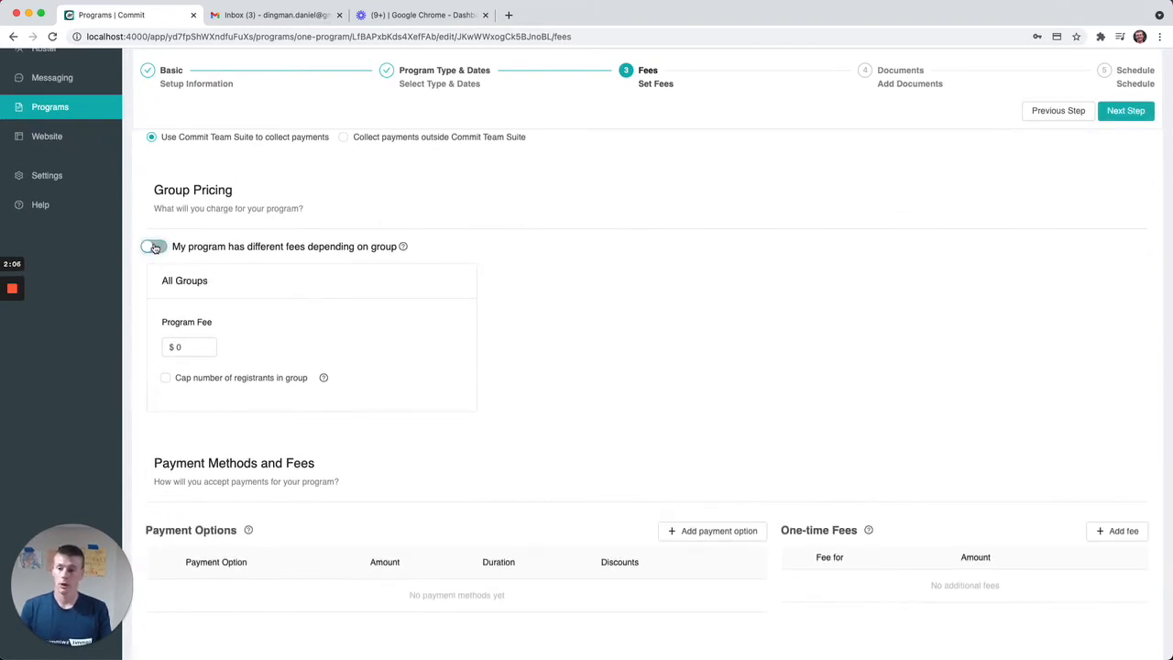
left_click(154, 248)
Step: Set the program fee to $1,000 for Group 1 and $1,400 for Group 2
left_click(202, 347)
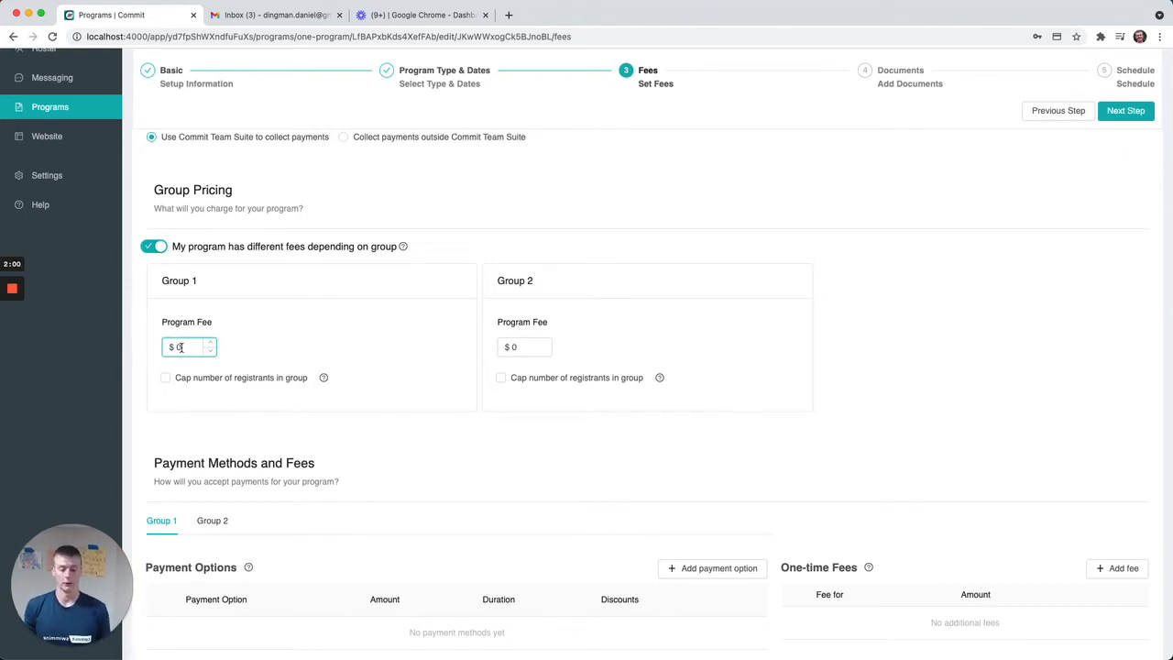
type("1000")
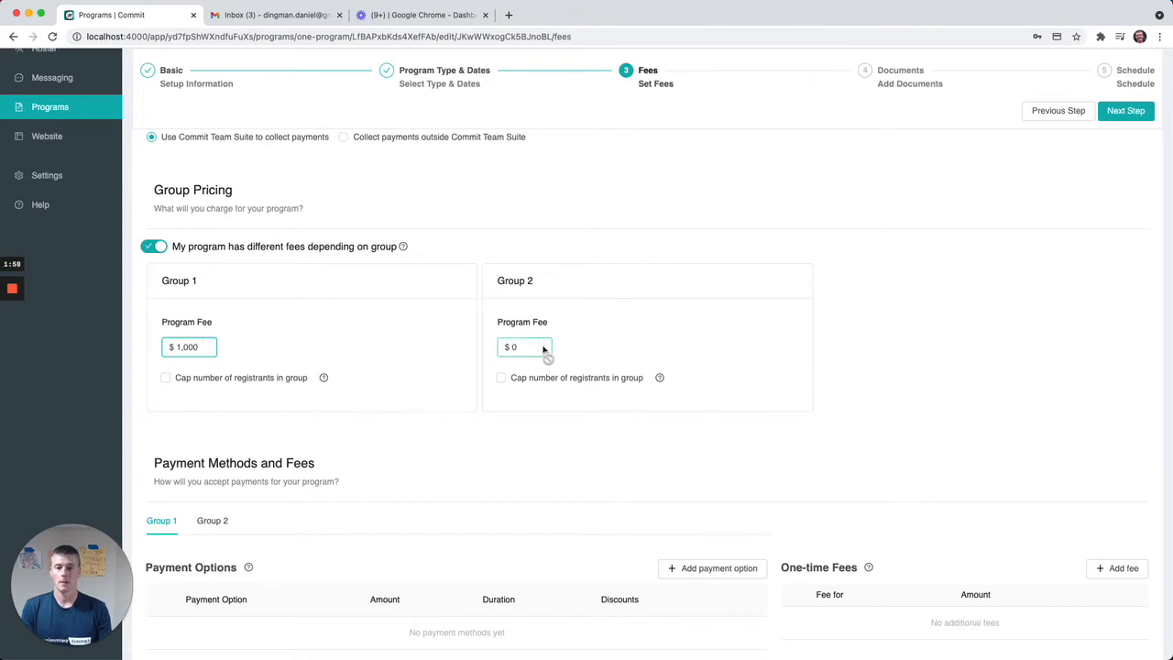
left_click(542, 349)
key("BackSpace")
type("1400")
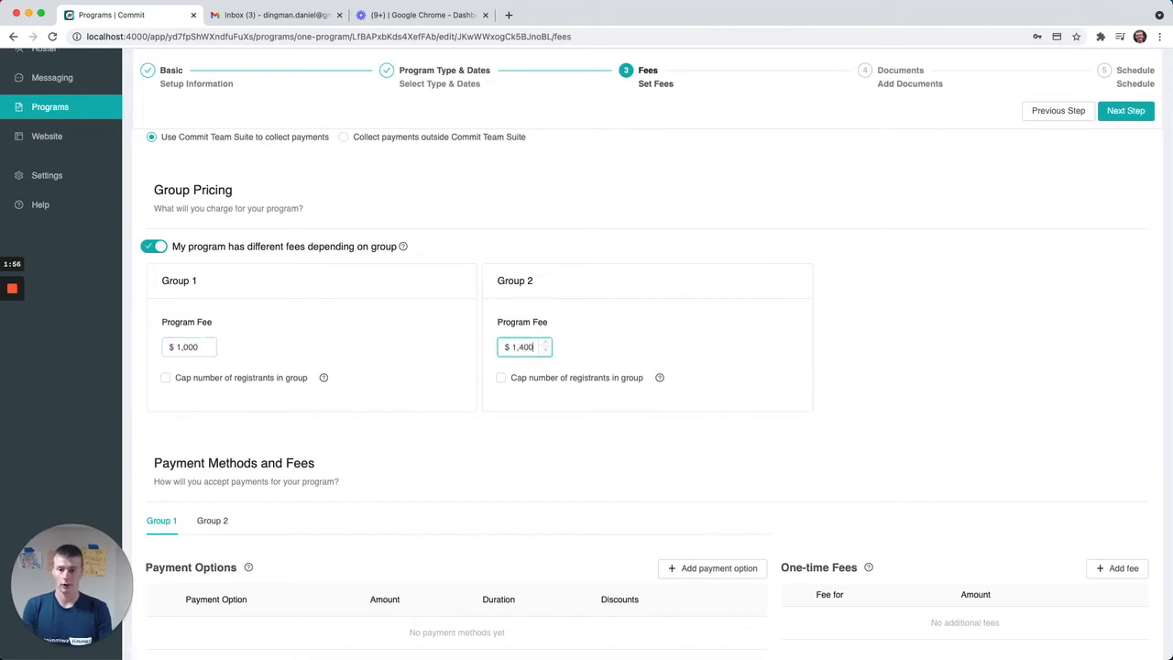
scroll(293, 474, "down", 3)
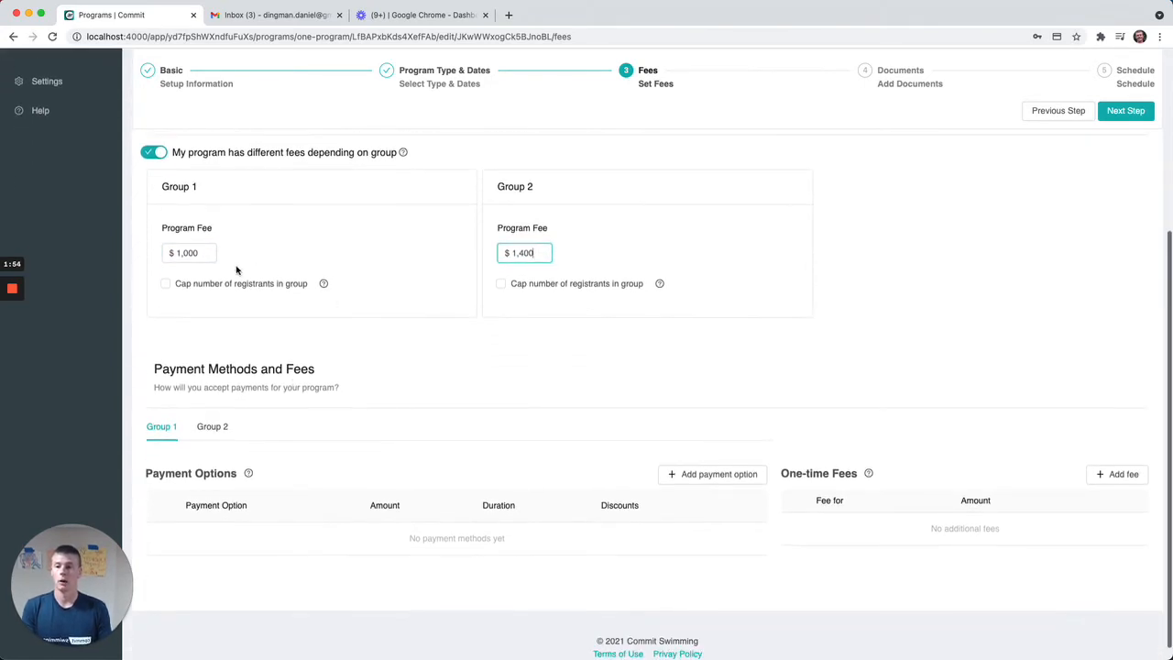
left_click(185, 288)
left_click(185, 288)
left_click(517, 286)
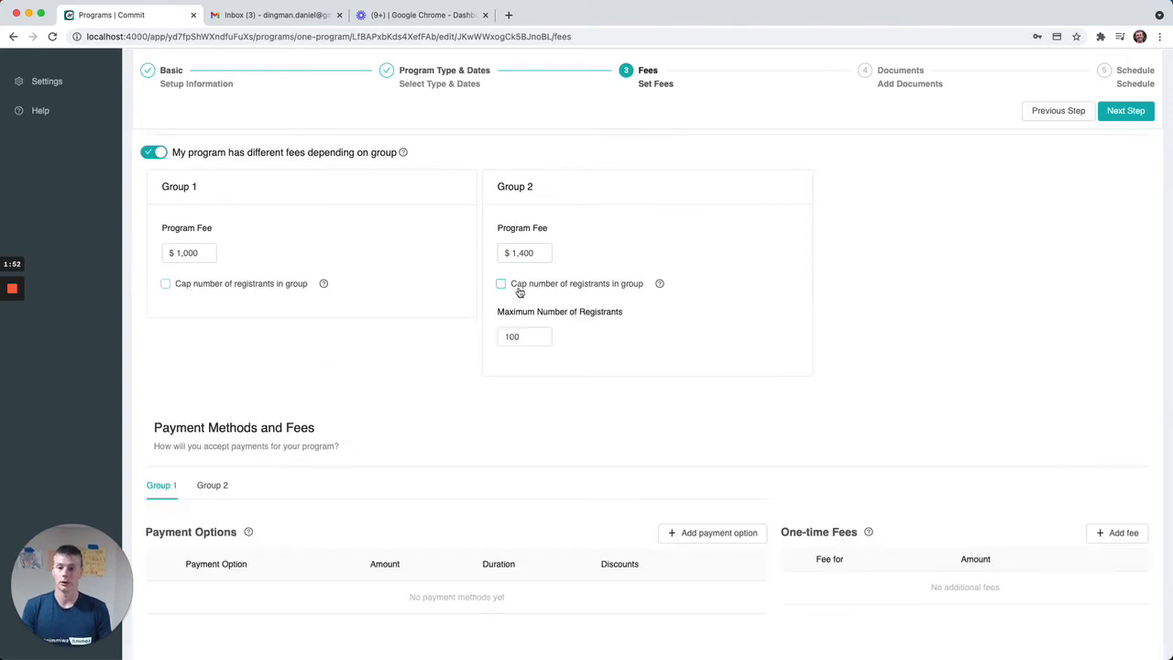
left_click(519, 288)
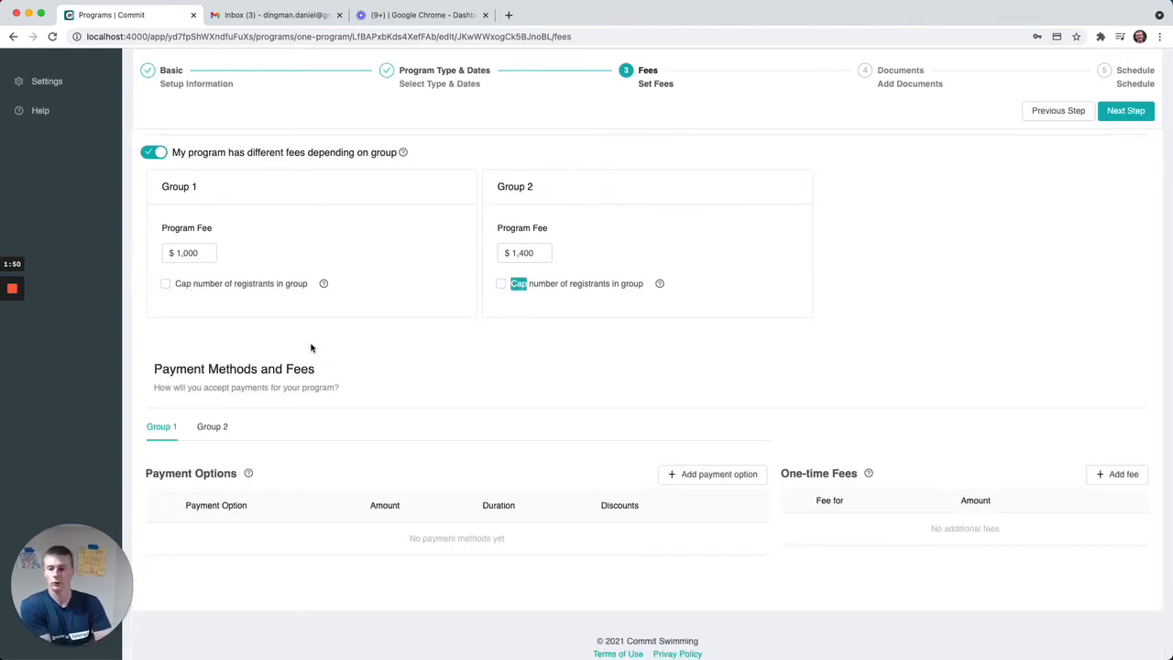
Step: Add a one-time payment option for Group 1, payable by credit or debit card, with a $100 up-front payment discount
left_click(210, 433)
left_click(172, 436)
left_click(218, 436)
left_click(171, 436)
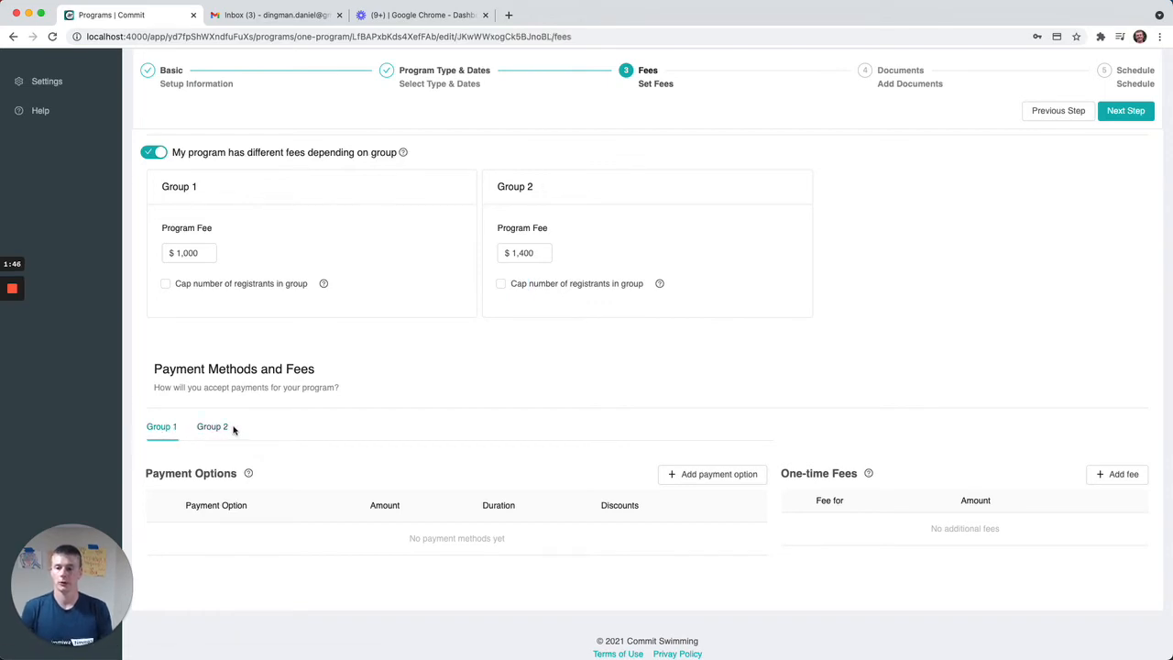
left_click(696, 483)
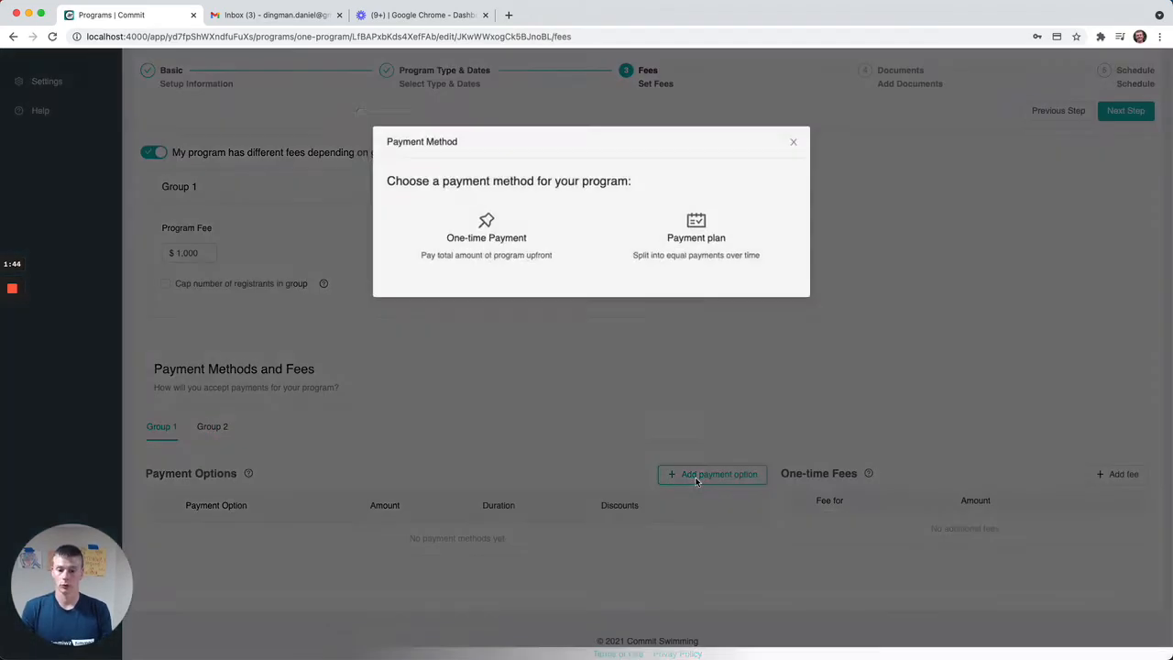
left_click(478, 230)
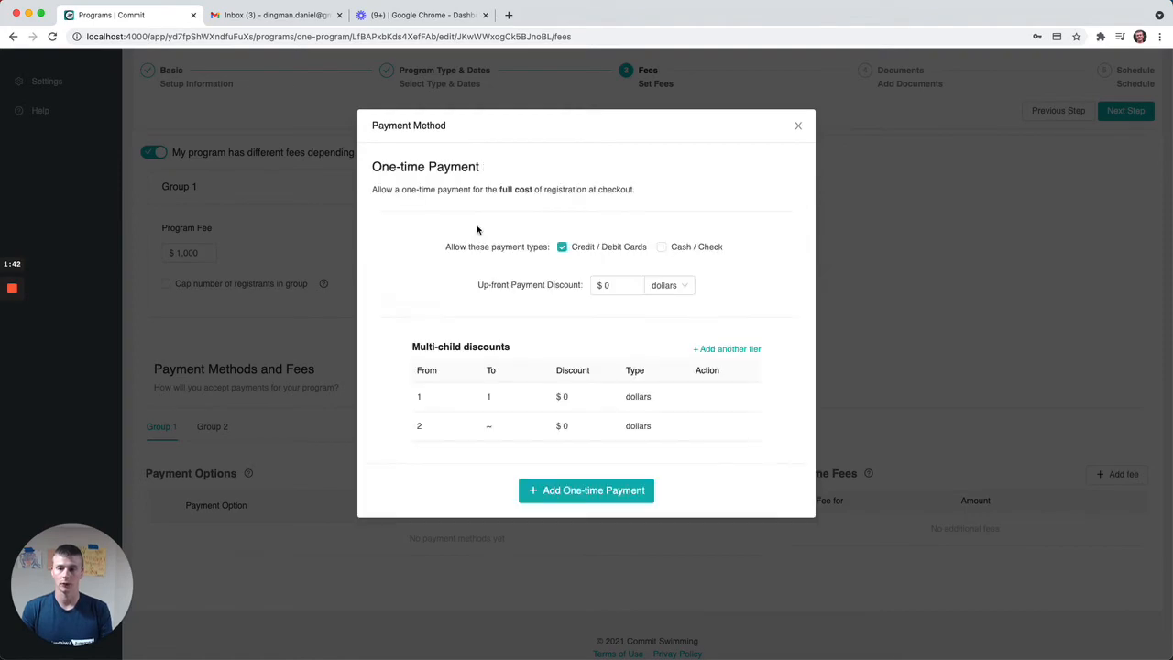
left_click(620, 288)
type("100")
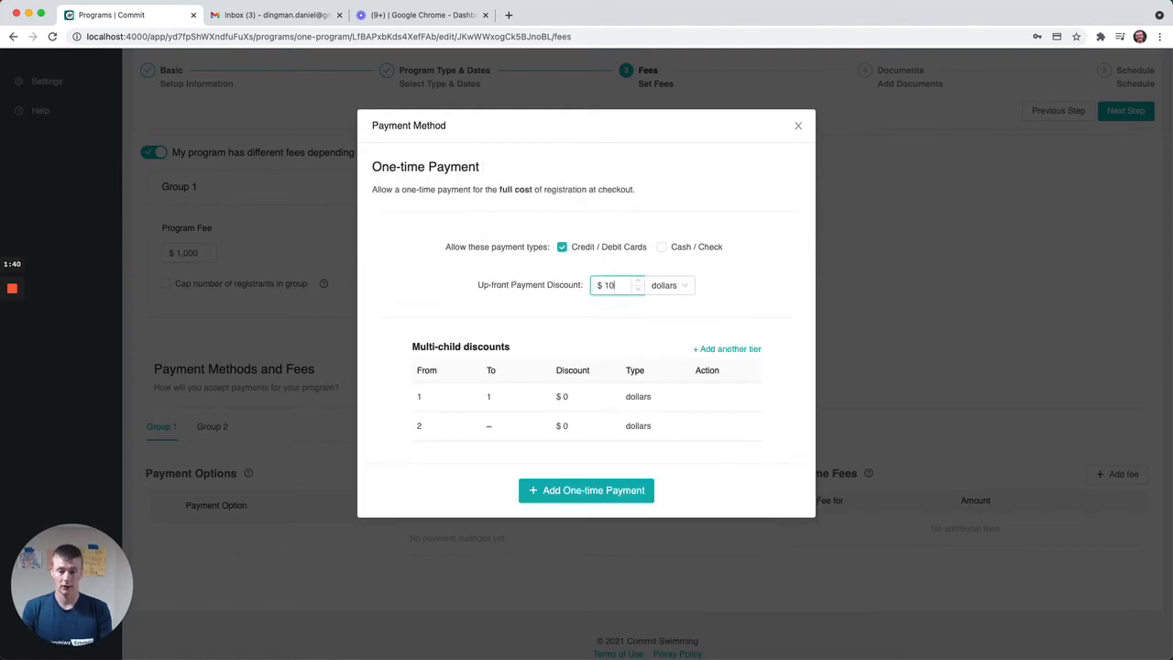
left_click(597, 491)
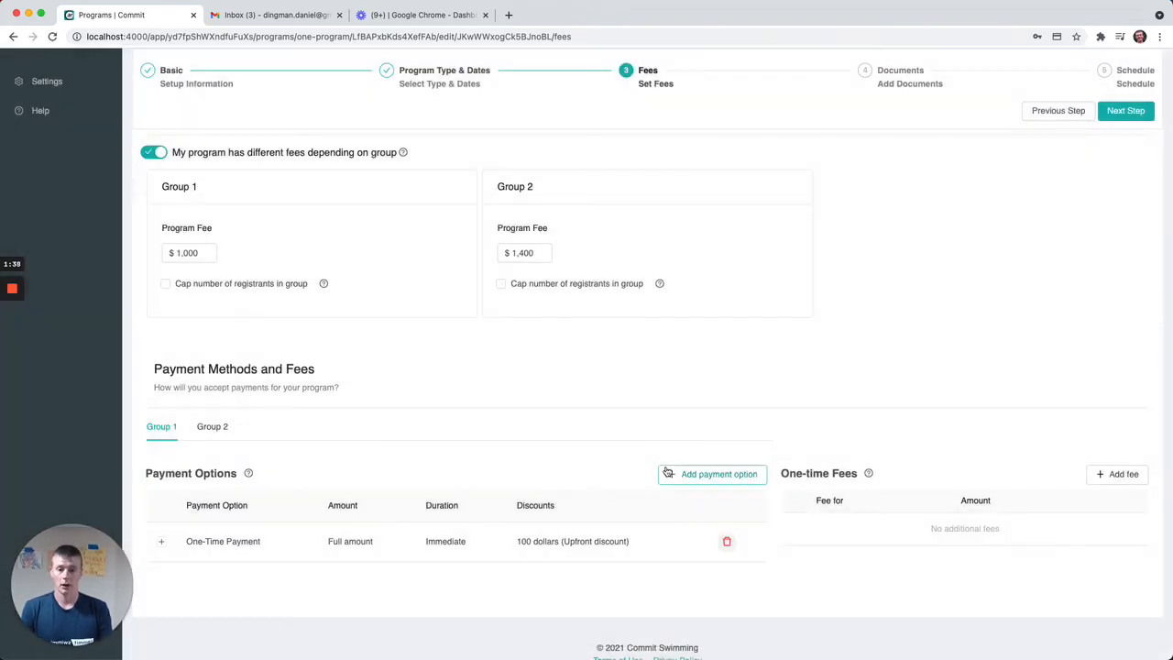
Step: Add a payment plan of 4 monthly payments starting Jul 03, 2021, payable by credit or debit card
left_click(696, 475)
left_click(699, 238)
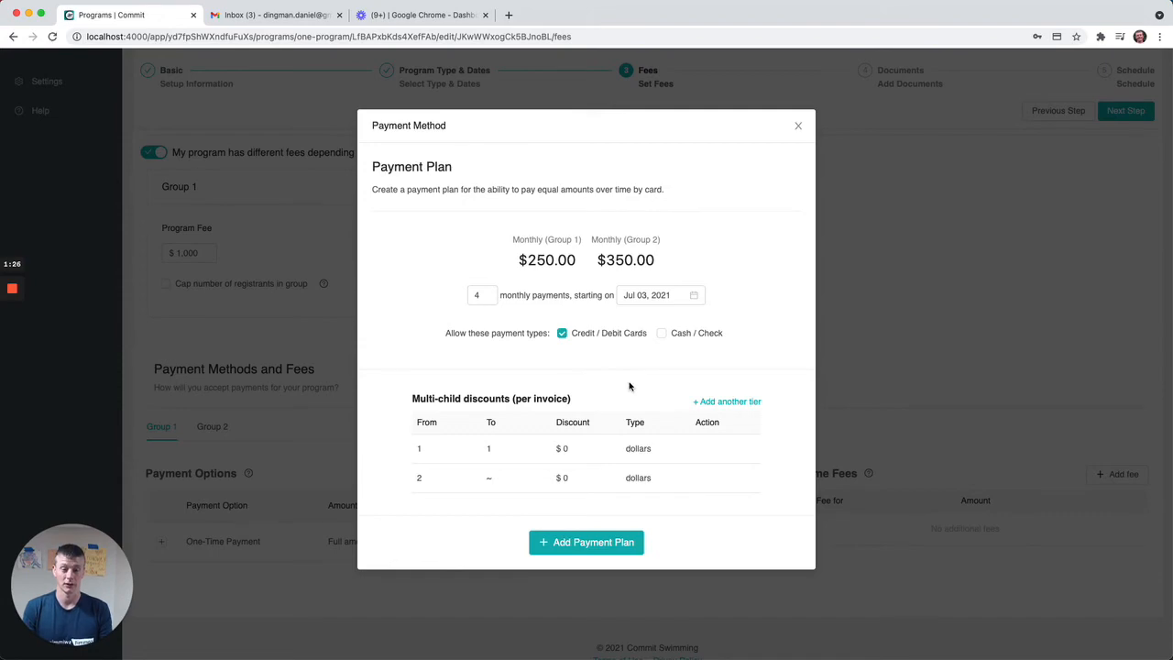
left_click(606, 544)
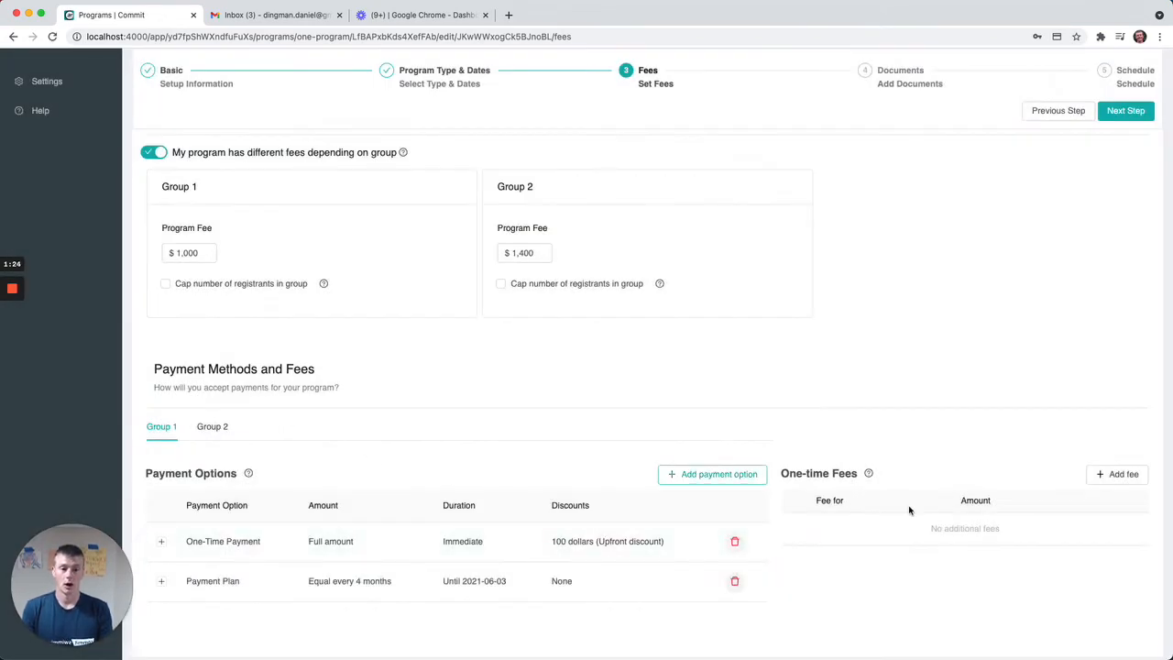
Step: Add a $100 one-time fee titled Suits to the program
left_click(1119, 474)
left_click(566, 242)
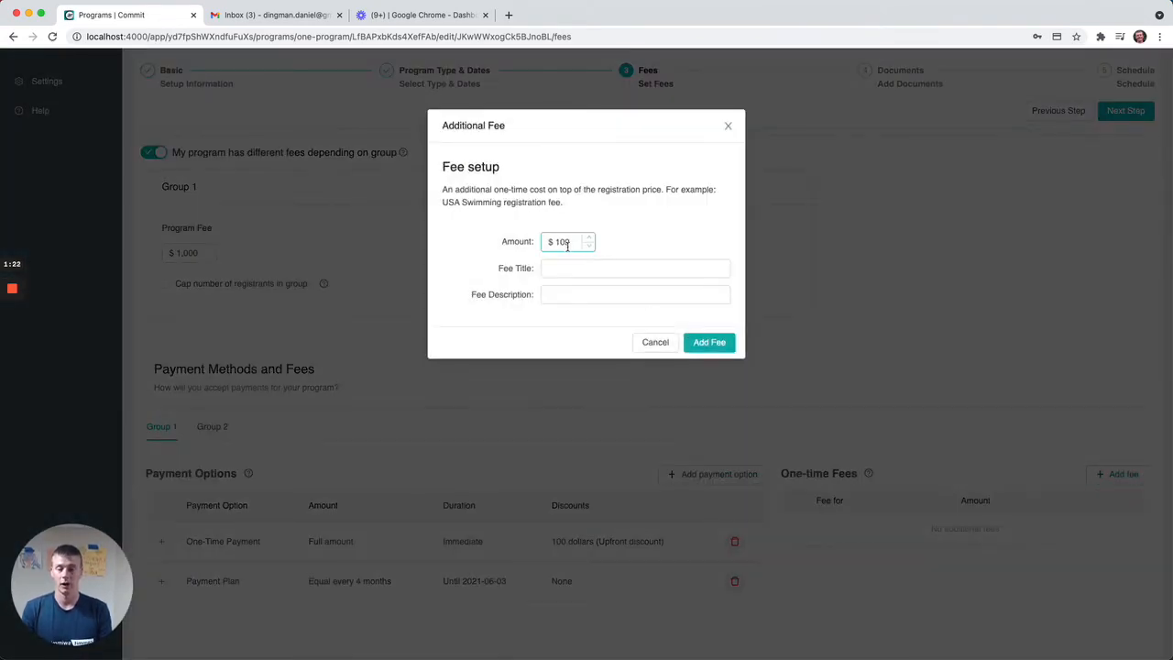
left_click(576, 270)
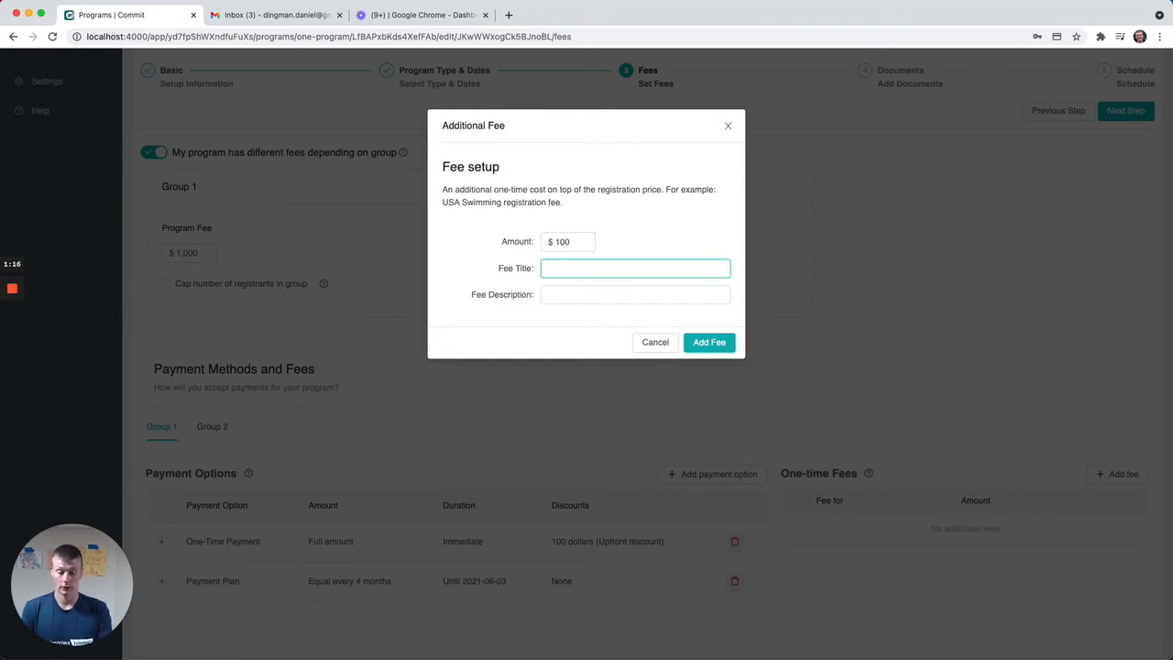
type("Suites")
key("BackSpace")
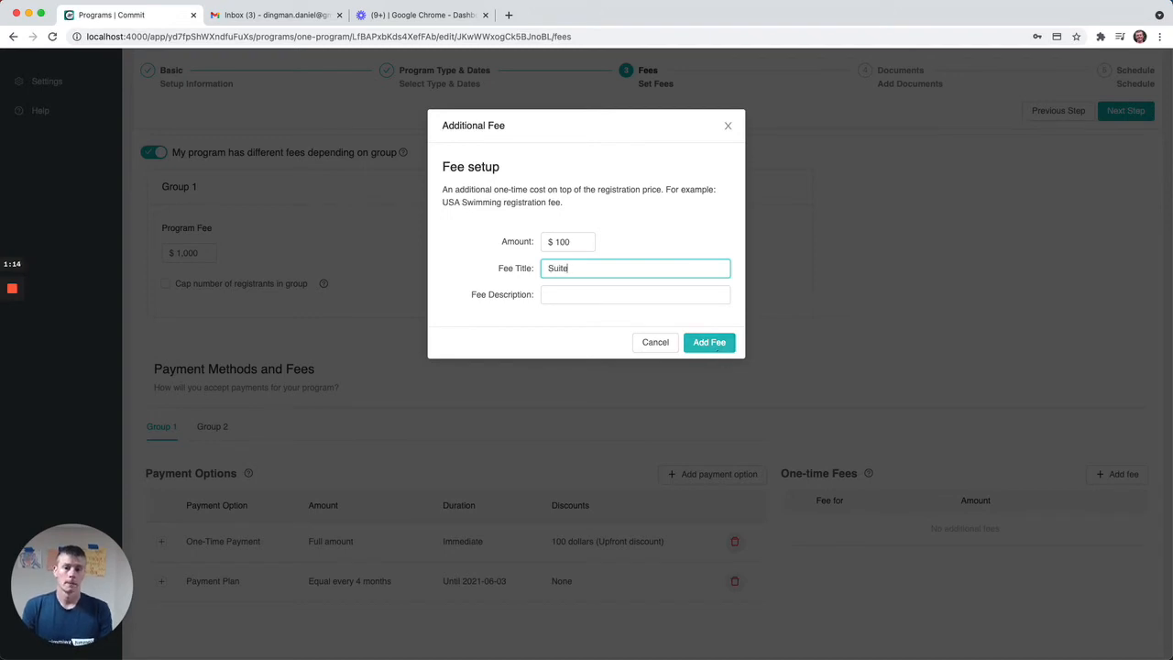
left_click(720, 344)
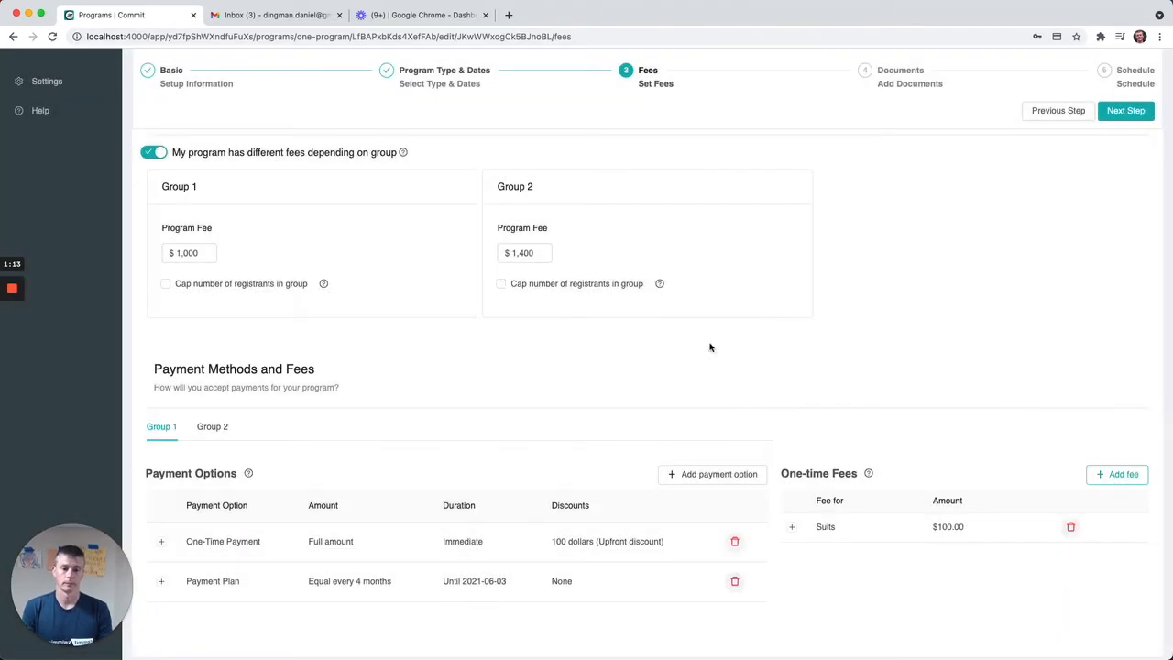
Step: Compare the payment options and one-time fees listed for Group 1 and Group 2
left_click(212, 427)
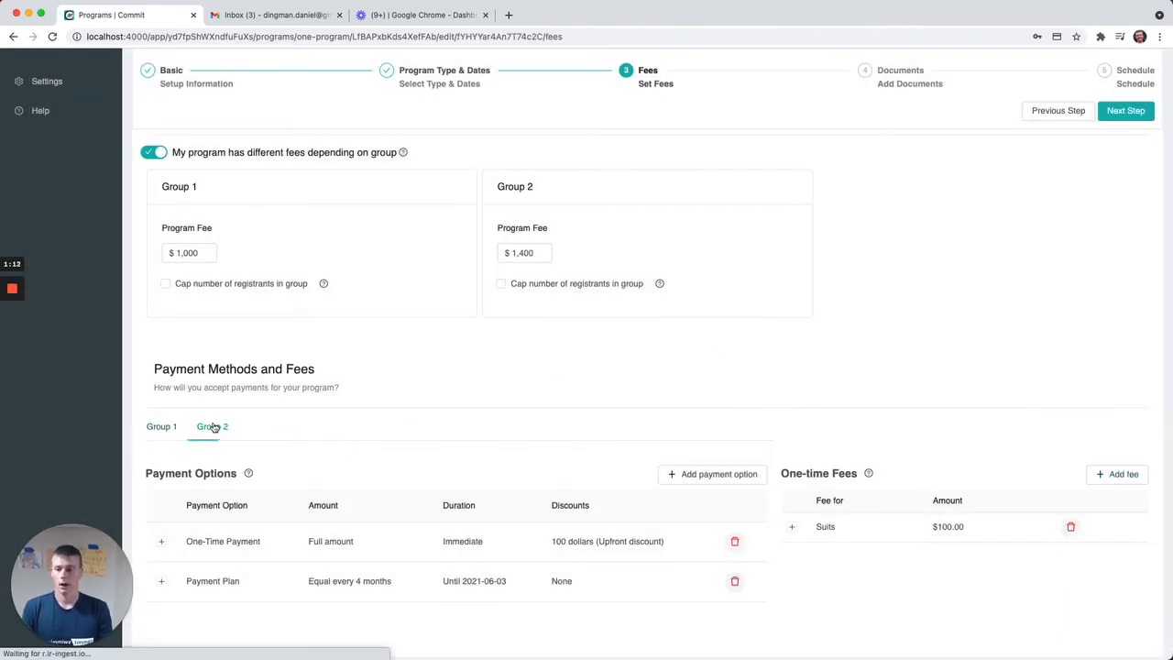
left_click(167, 430)
left_click(211, 431)
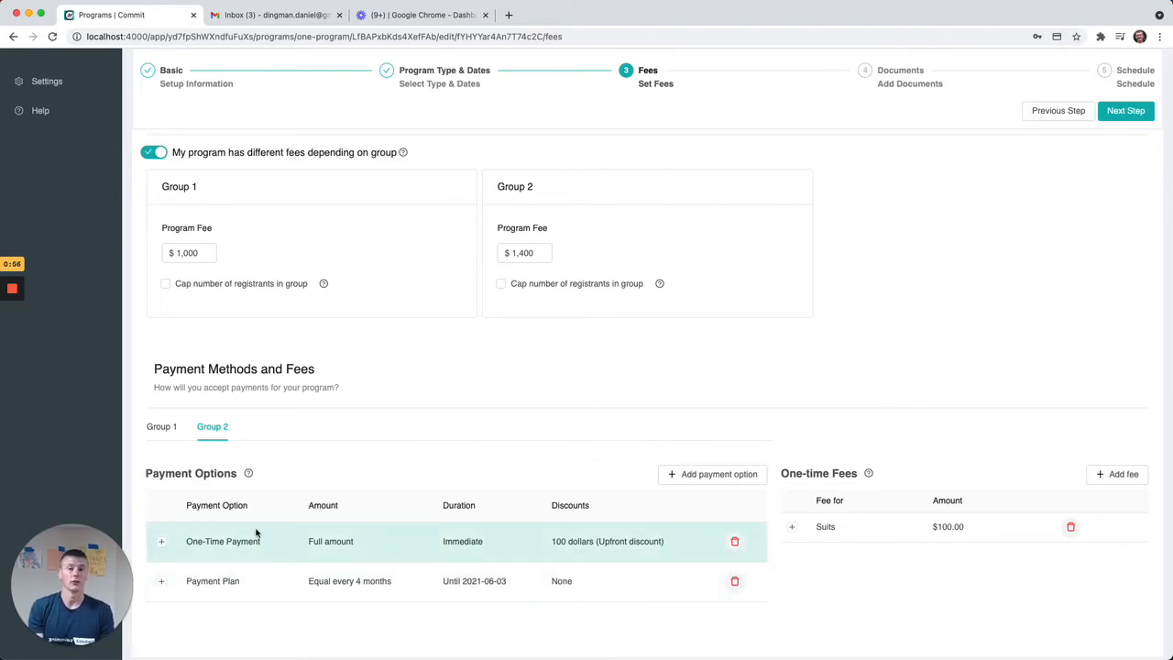
Step: Advance from the fees to the final review stage without adding any program documents
scroll(642, 339, "up", 1)
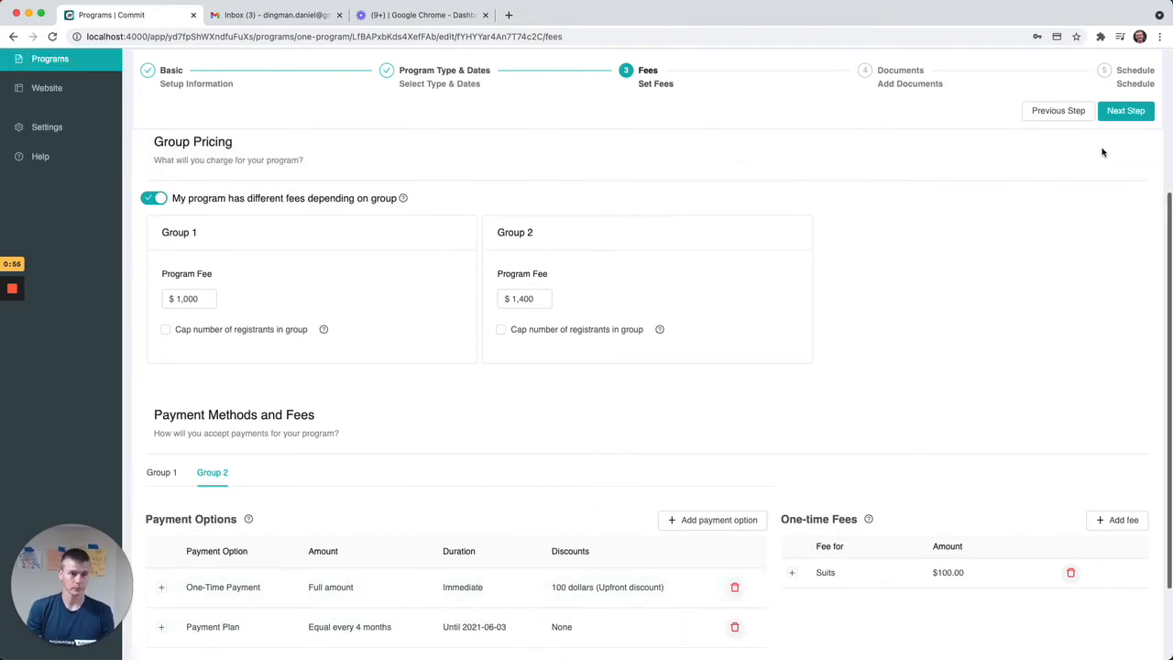
left_click(1130, 111)
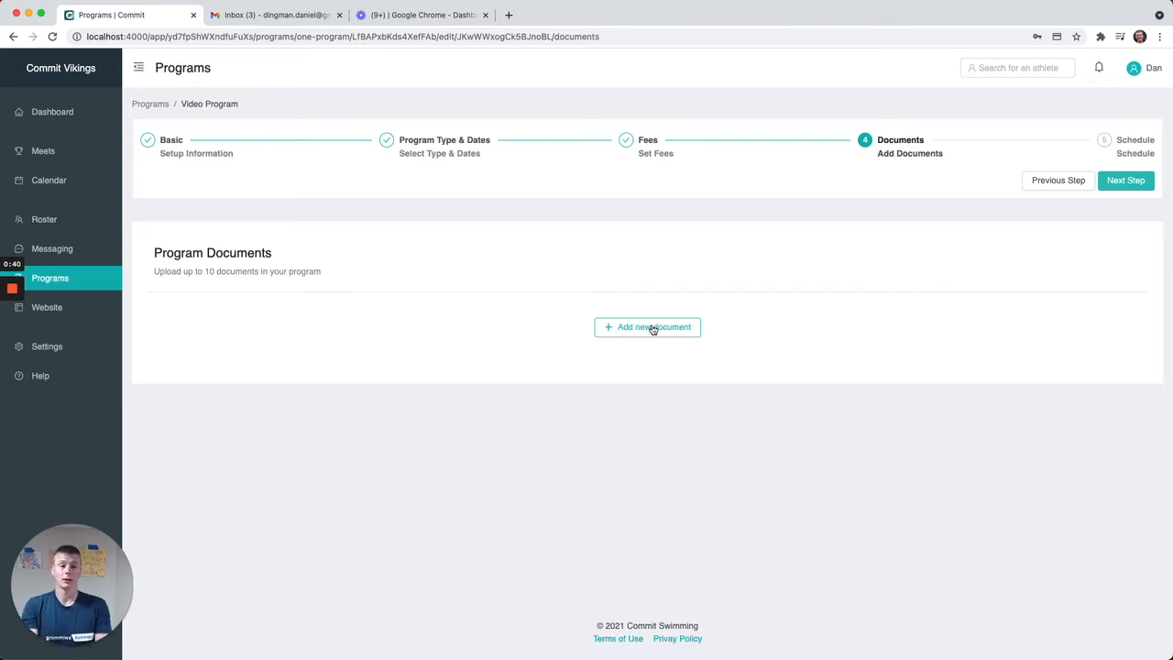
left_click(1121, 180)
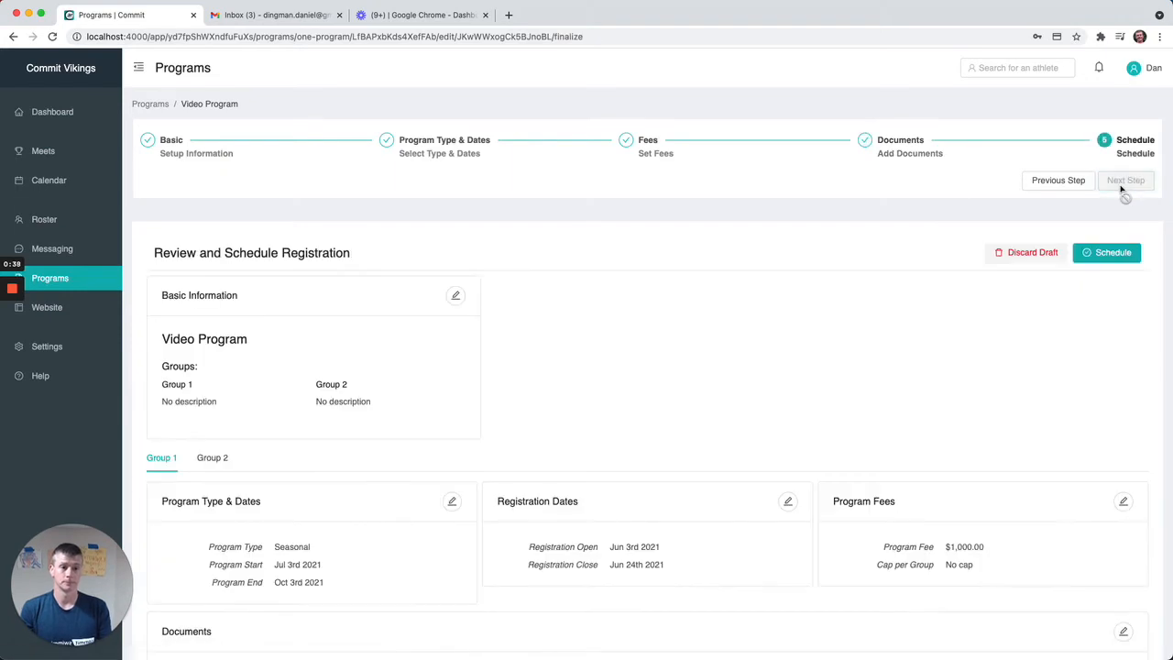
Step: Review the program summary and schedule the registration, making the program live
scroll(527, 366, "down", 3)
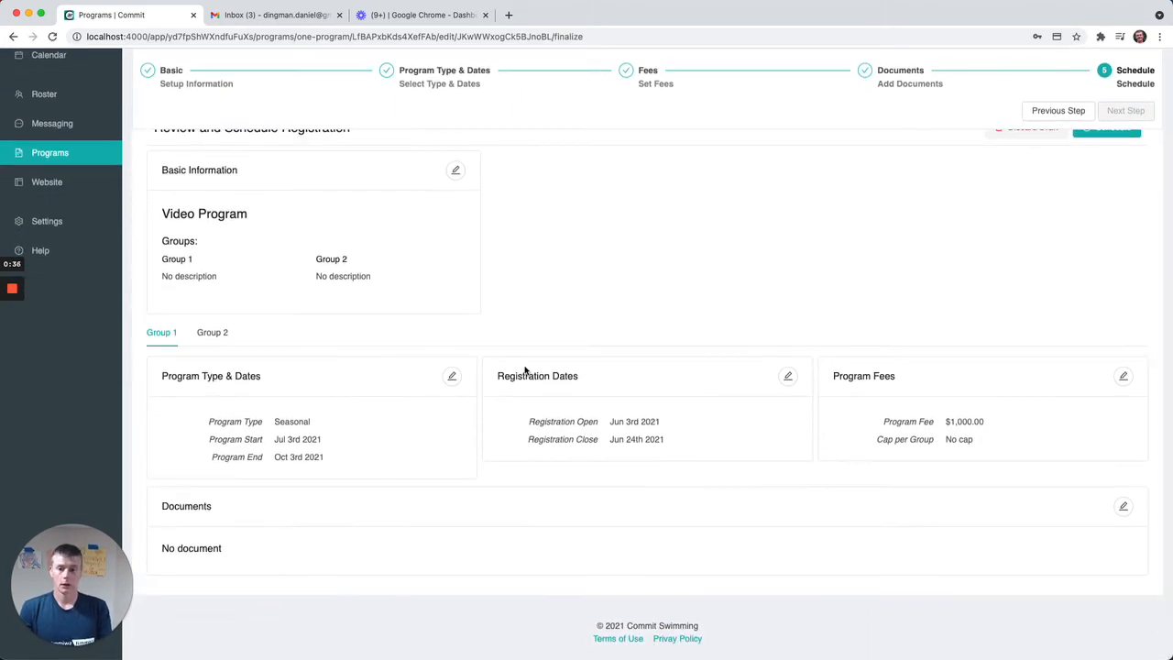
scroll(525, 370, "up", 3)
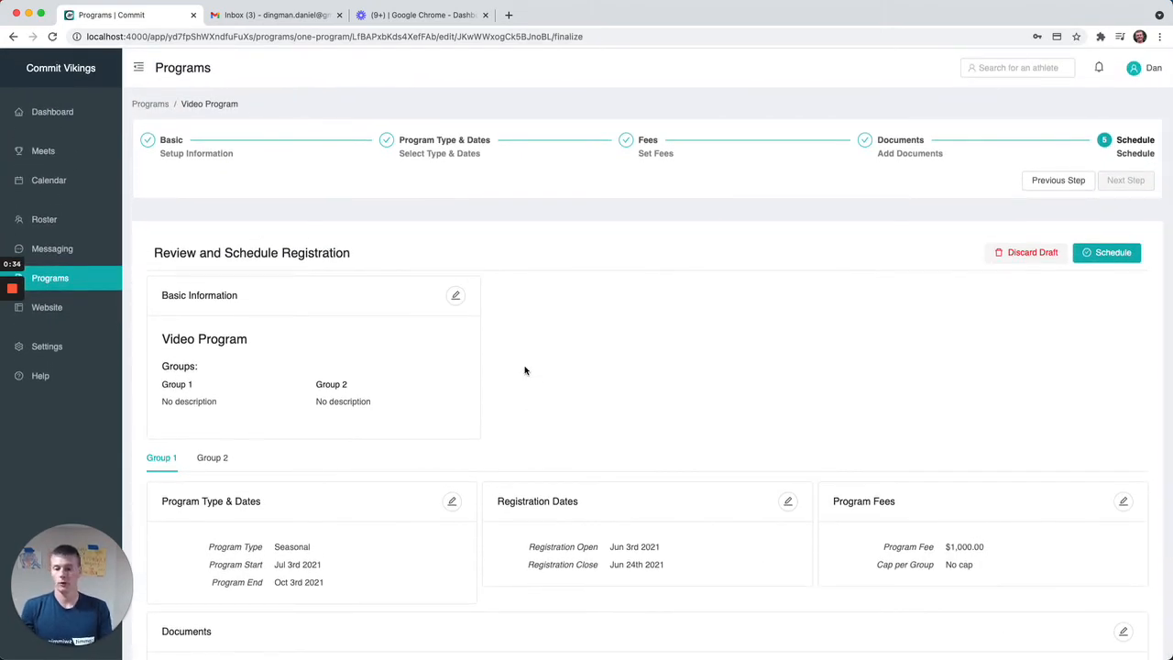
left_click(1107, 261)
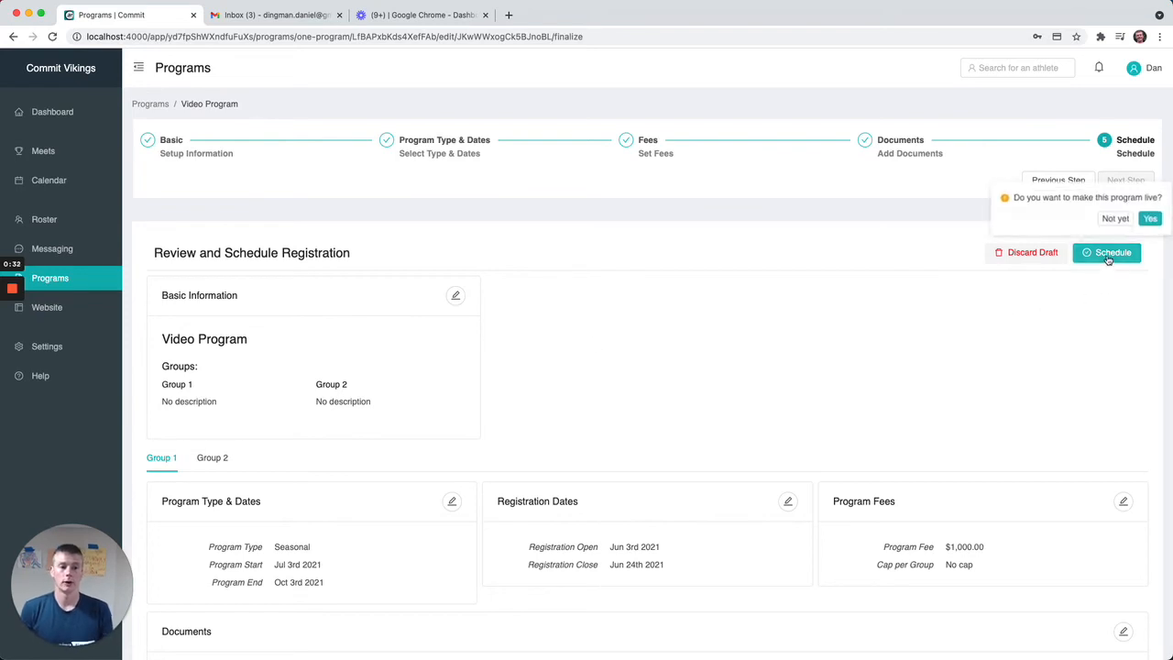
left_click(1155, 219)
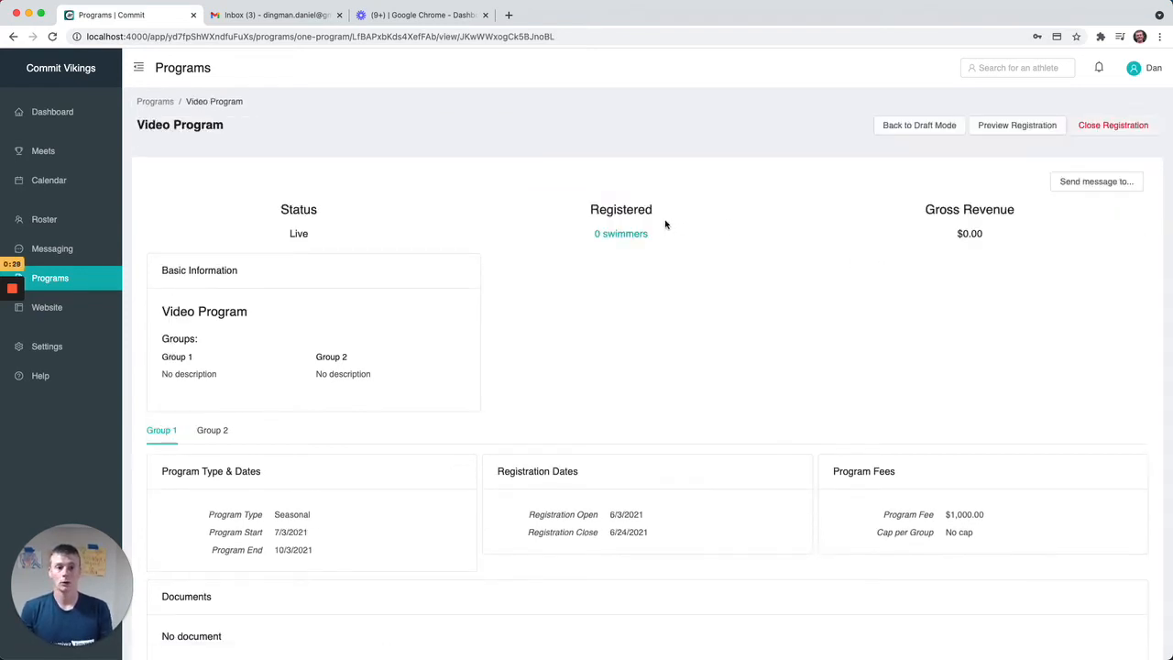
Step: Look at the program's list of registered swimmers and open the registration preview from the program overview
left_click(617, 236)
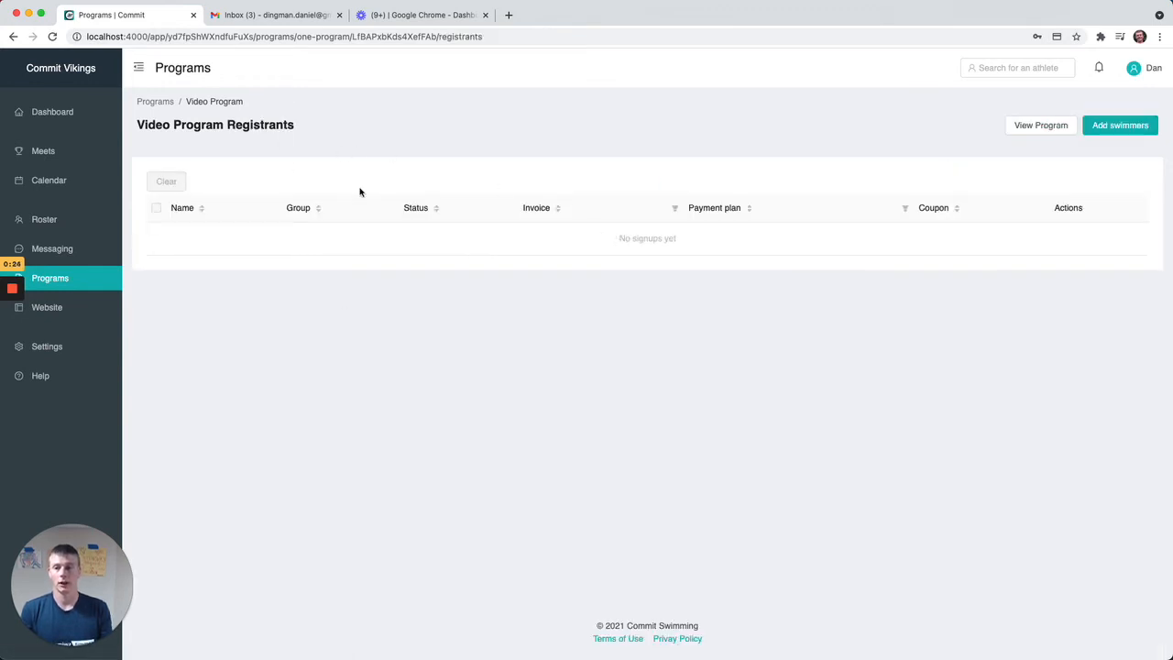
left_click(1038, 127)
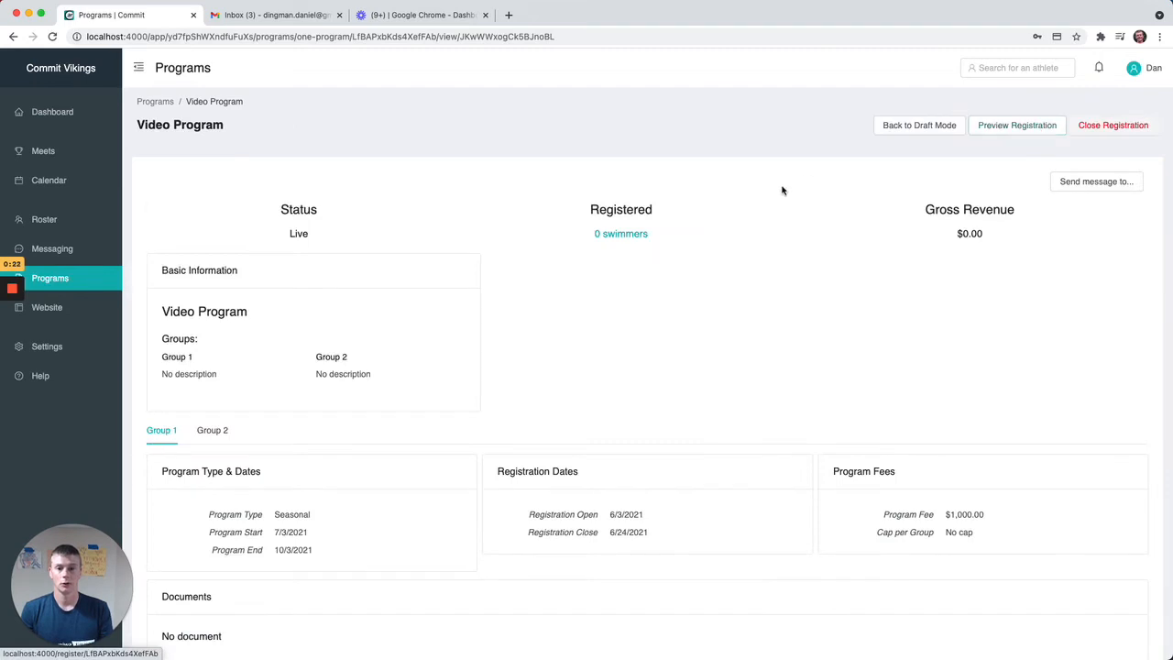
left_click(1022, 128)
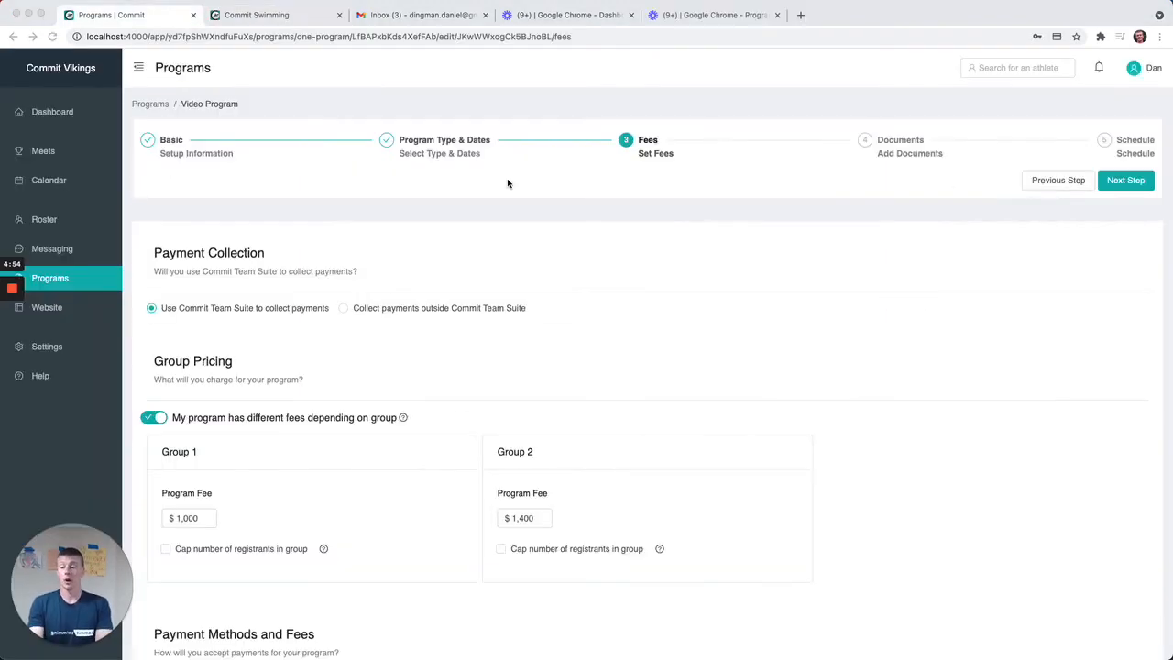
Step: Change the program type of Video Program to Ongoing
left_click(447, 153)
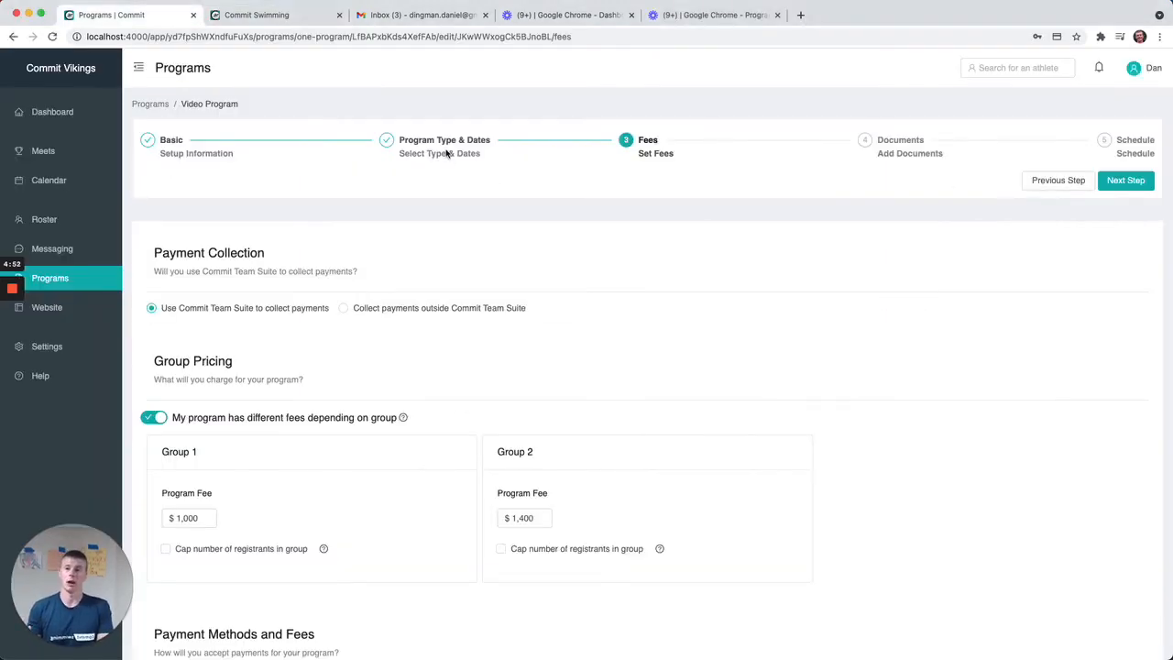
left_click(413, 158)
left_click(215, 311)
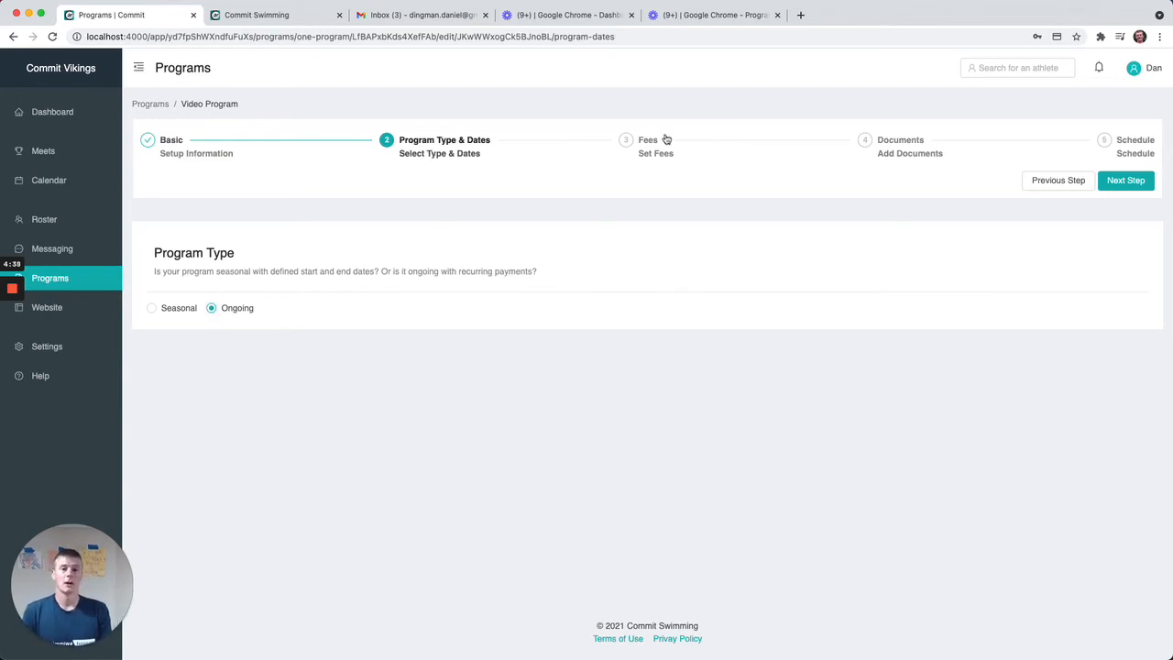
Step: Add a monthly payment plan of $100 for Group 1 in the program fees, billed upon family signup
left_click(641, 154)
scroll(306, 353, "down", 5)
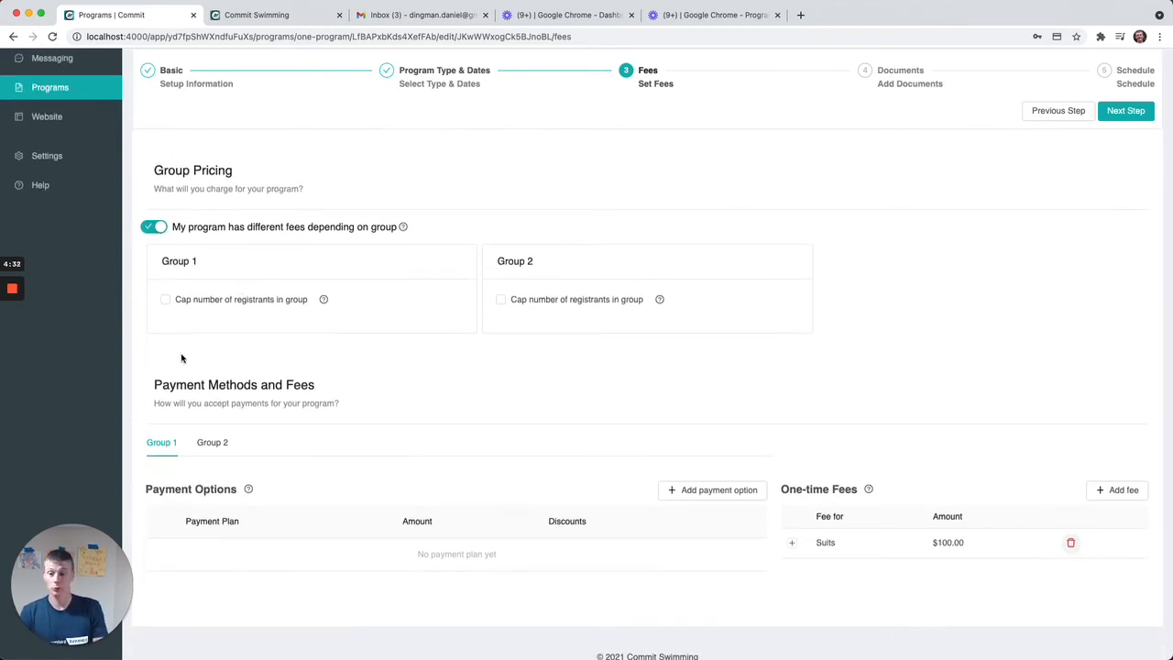
left_click(676, 491)
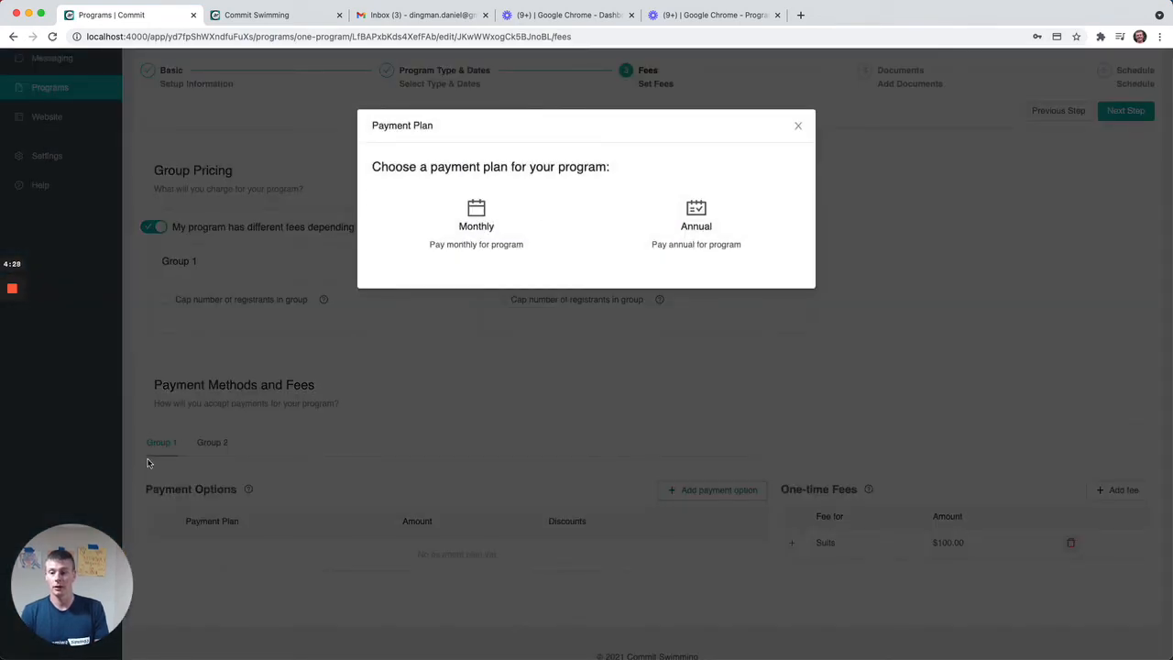
left_click(473, 225)
left_click(676, 285)
key("BackSpace")
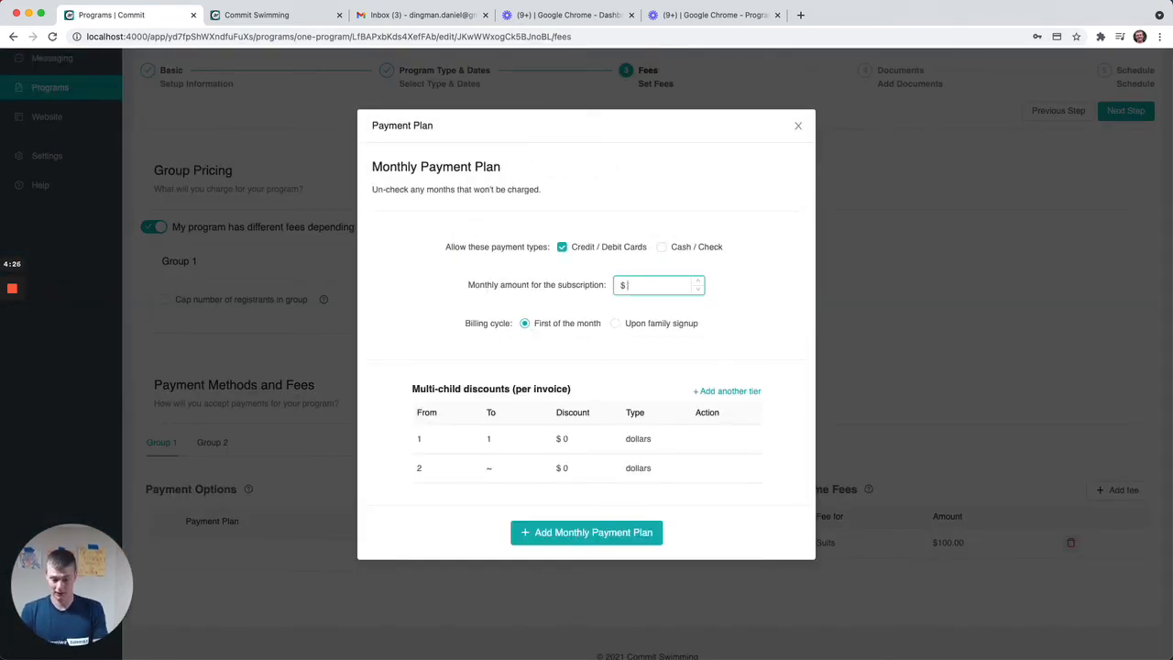
type("100")
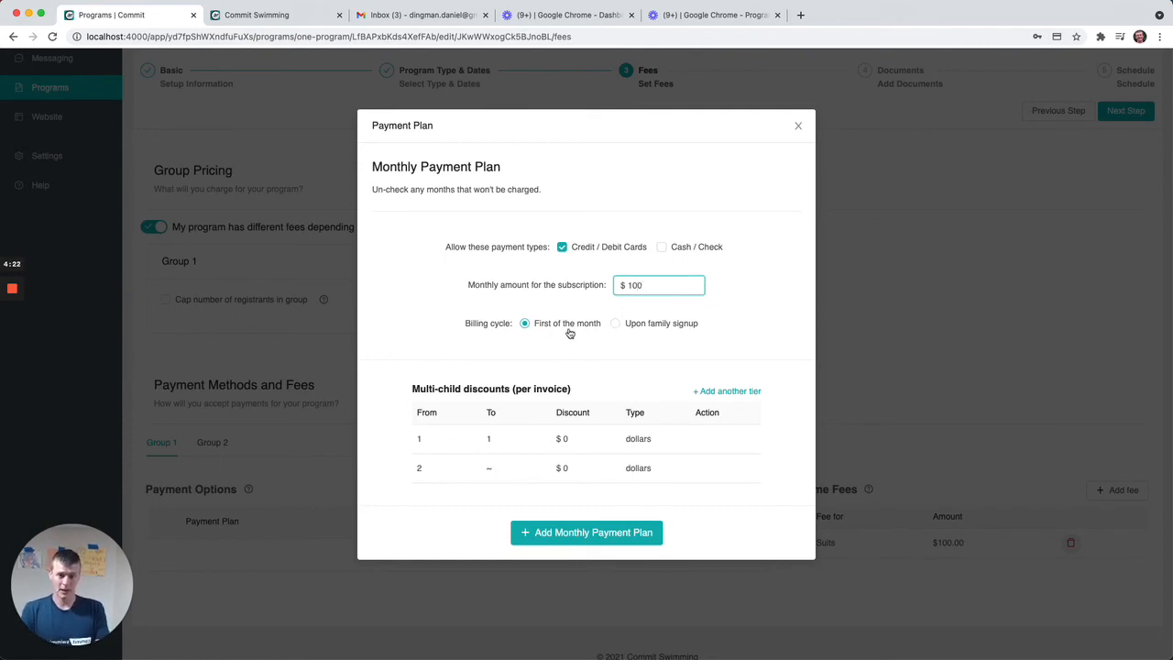
left_click(617, 325)
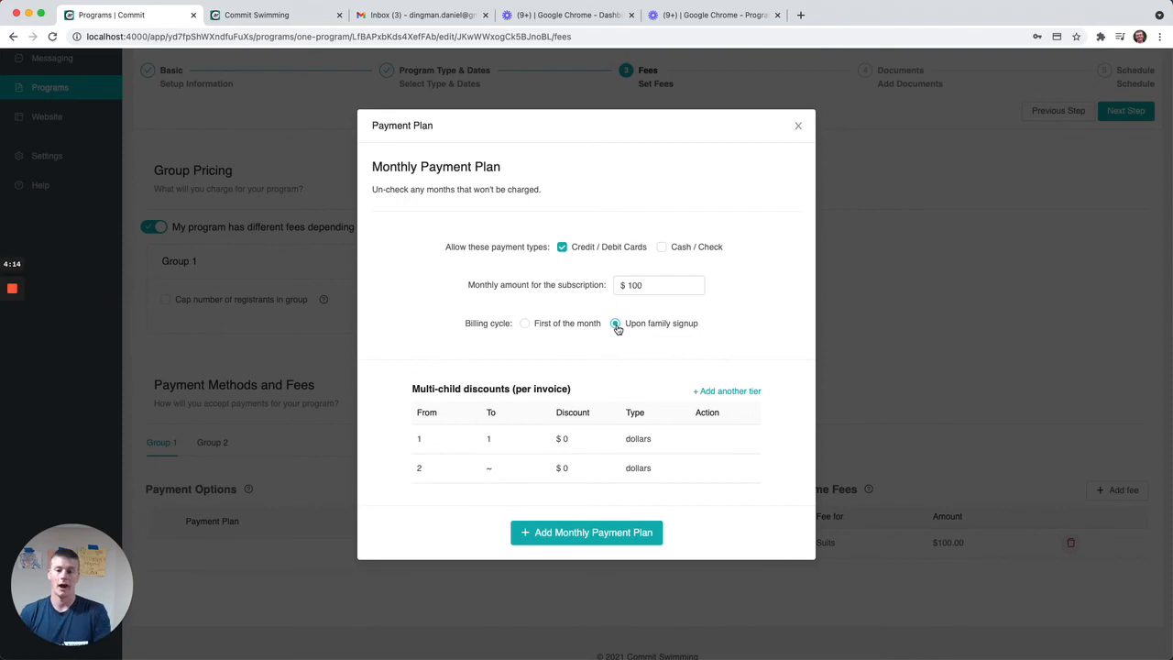
left_click(590, 537)
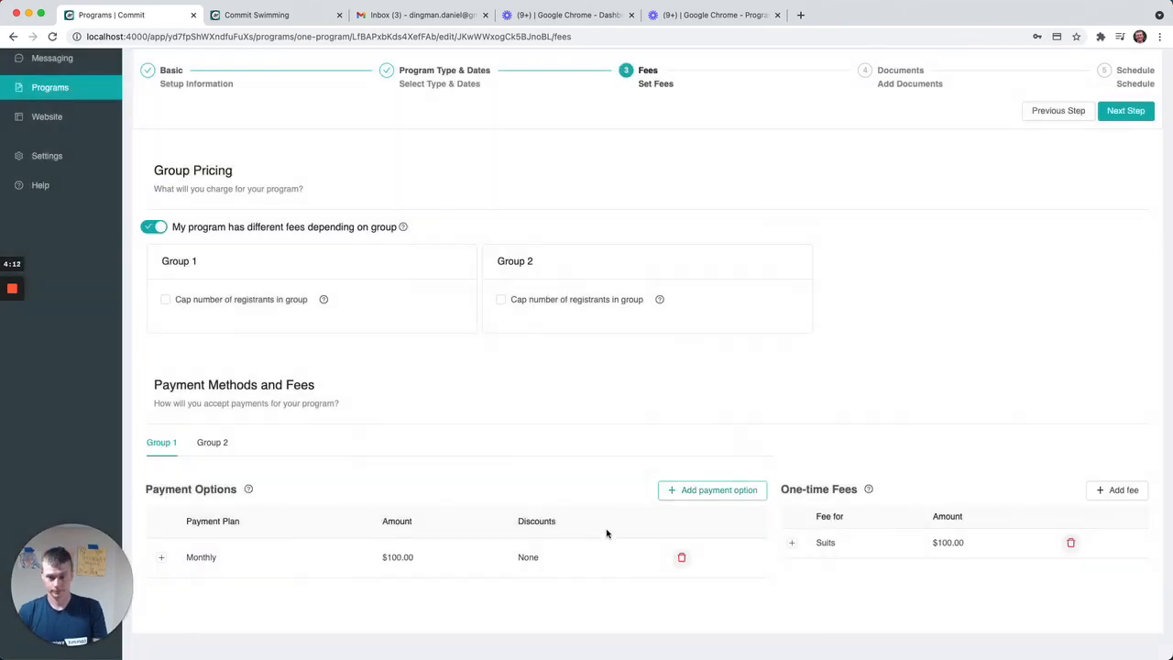
Step: Add an annual payment plan for Group 1 with a yearly amount of $1,100
left_click(682, 502)
left_click(707, 228)
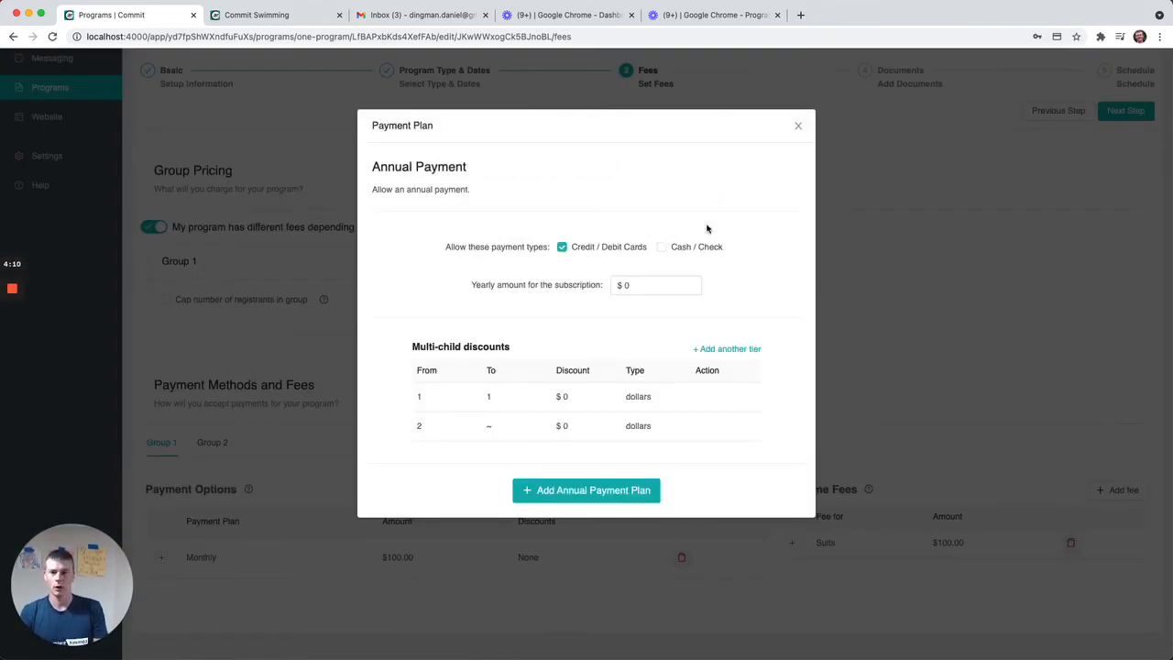
left_click(637, 285)
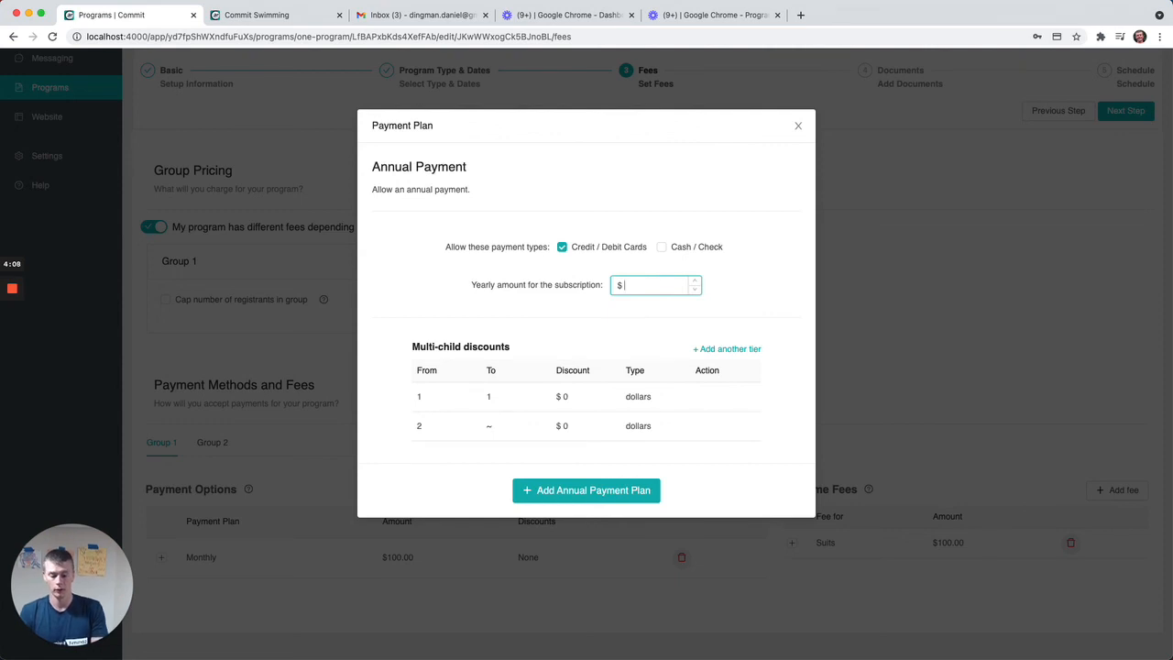
type("1,100")
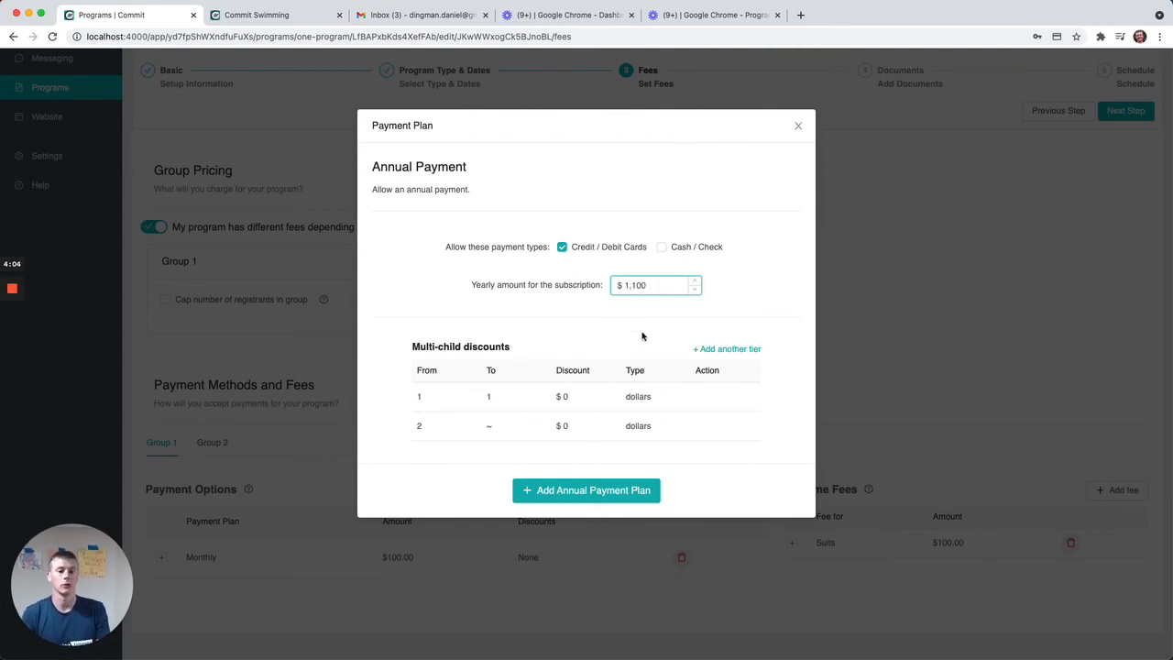
left_click(595, 490)
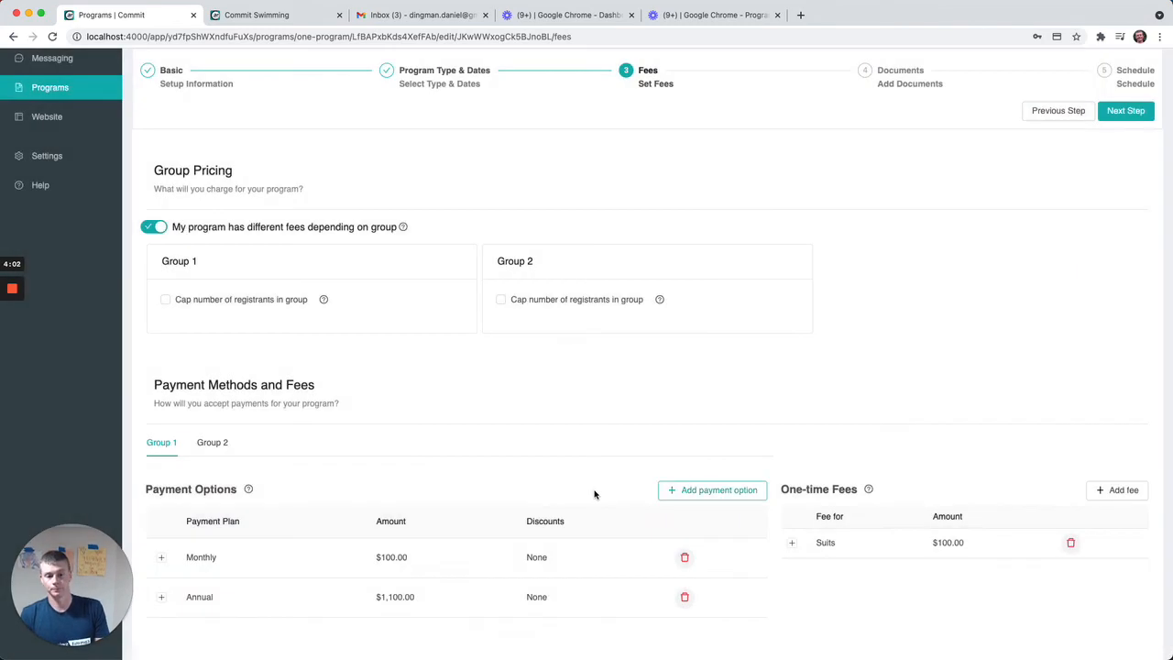
Step: Add a monthly payment plan of $200 for Group 2, billed on the first of the month
left_click(212, 441)
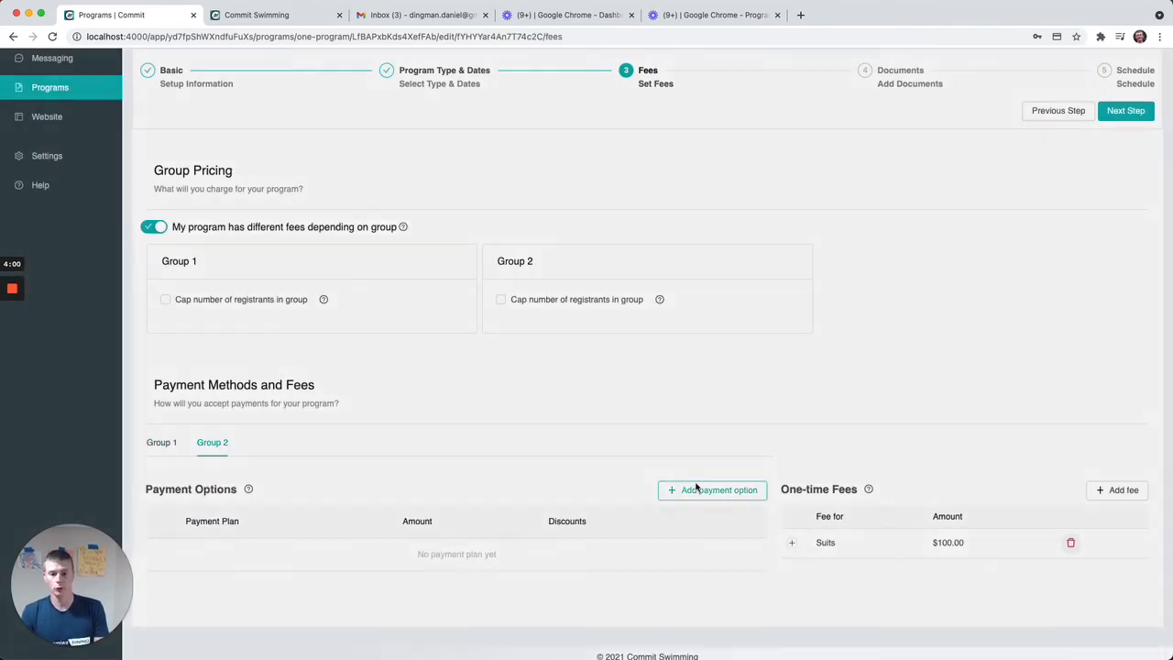
left_click(695, 488)
left_click(481, 223)
left_click(666, 282)
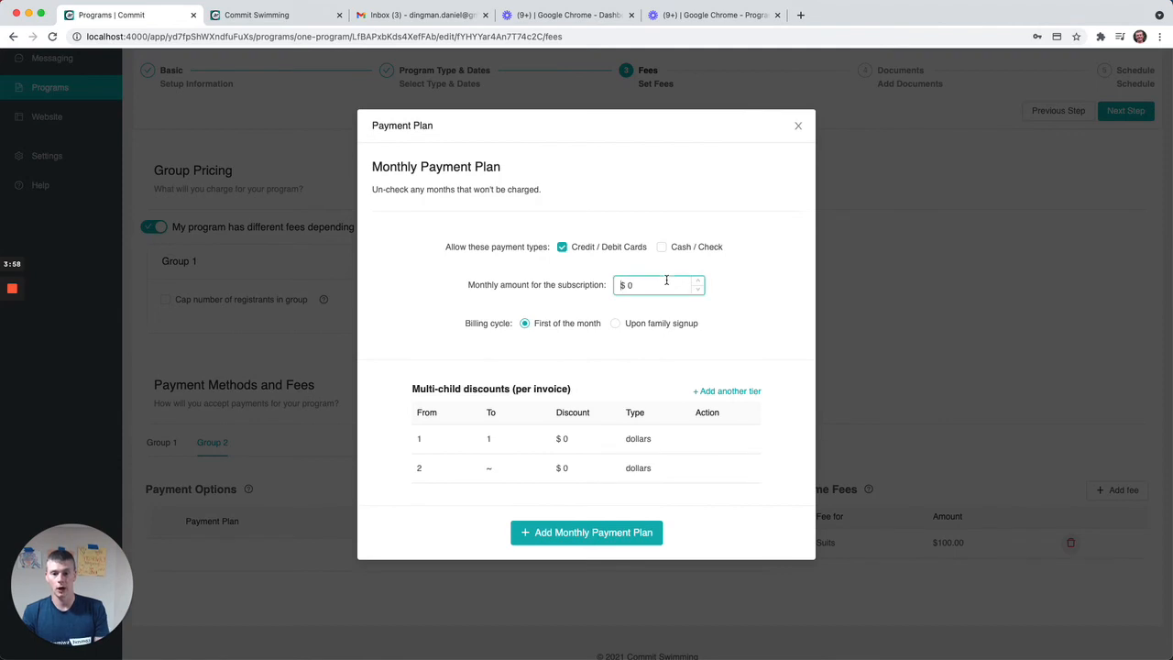
key("BackSpace")
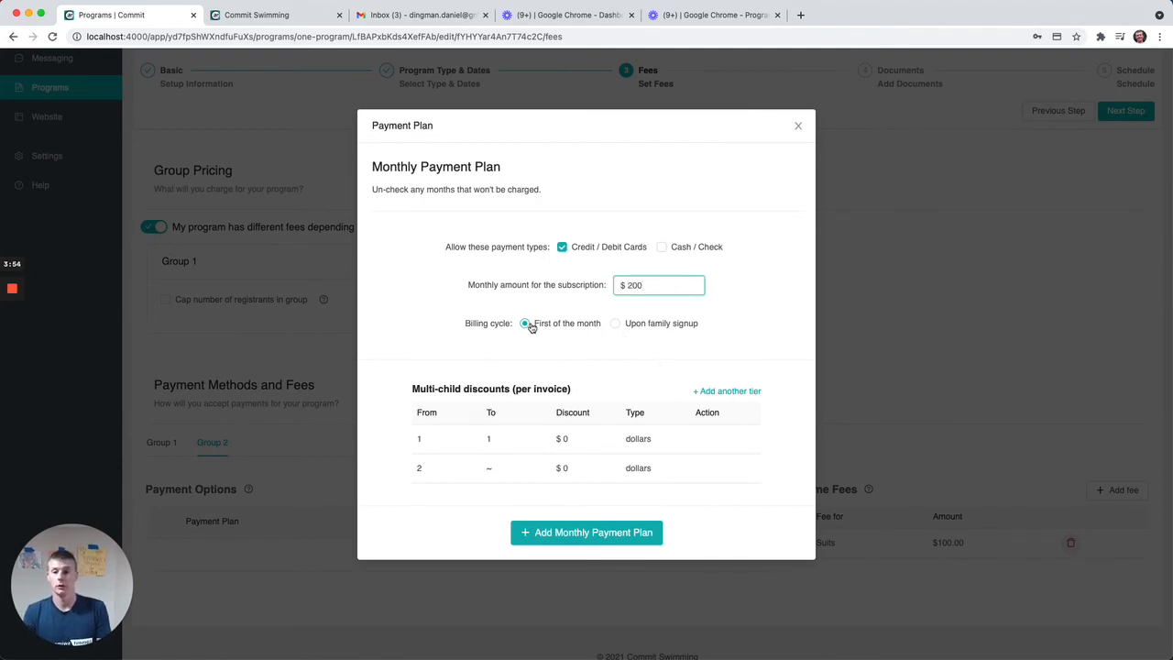
left_click(590, 538)
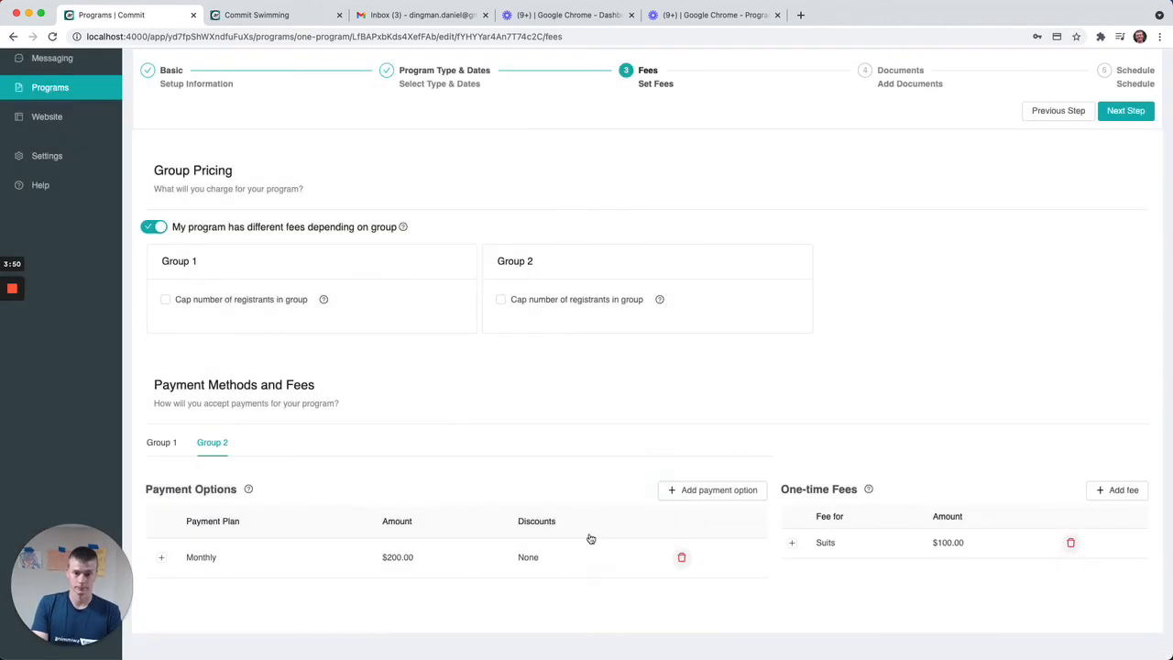
Step: Add an annual payment plan for Group 2 with a yearly amount of $2,200
left_click(693, 489)
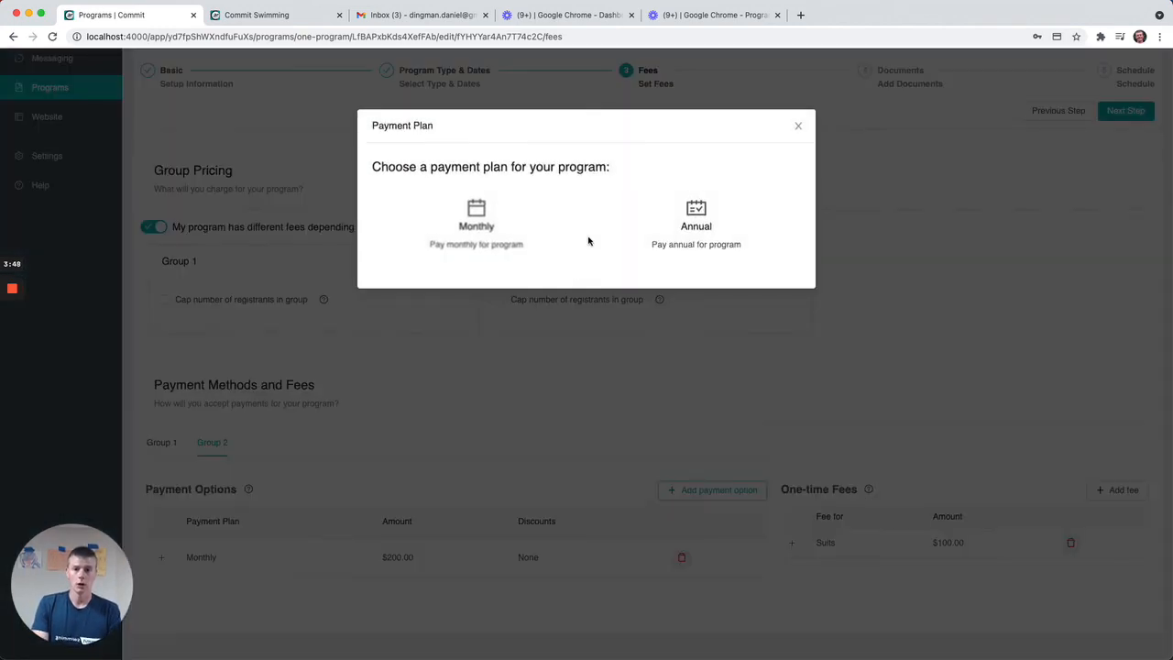
left_click(694, 214)
left_click(637, 287)
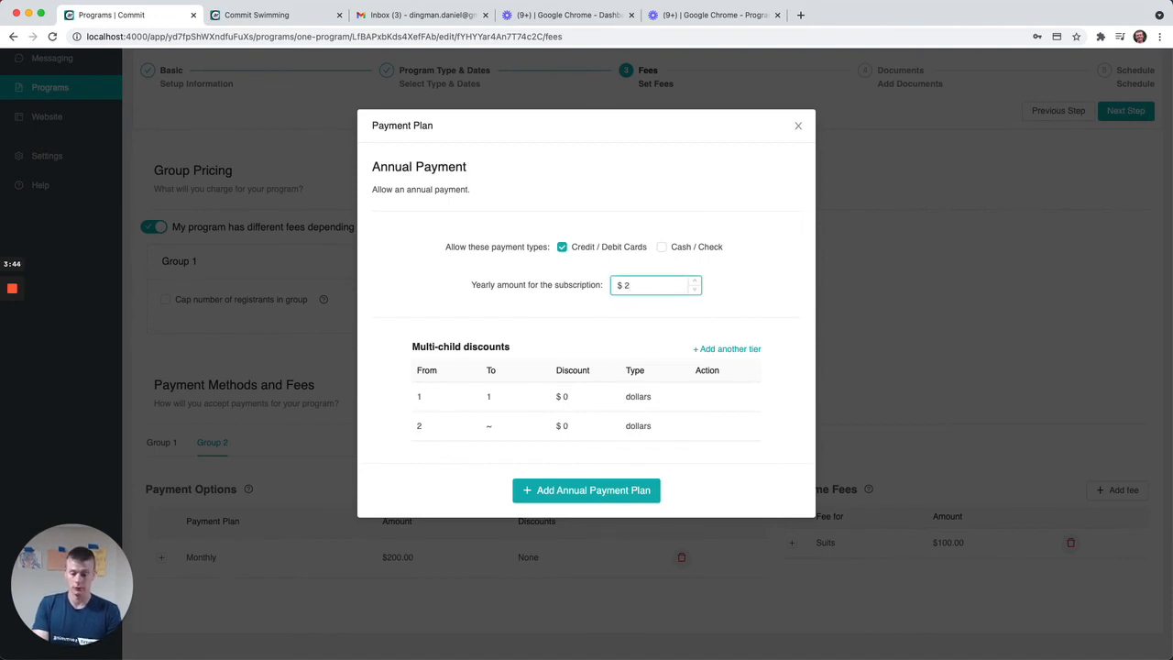
type("2,200")
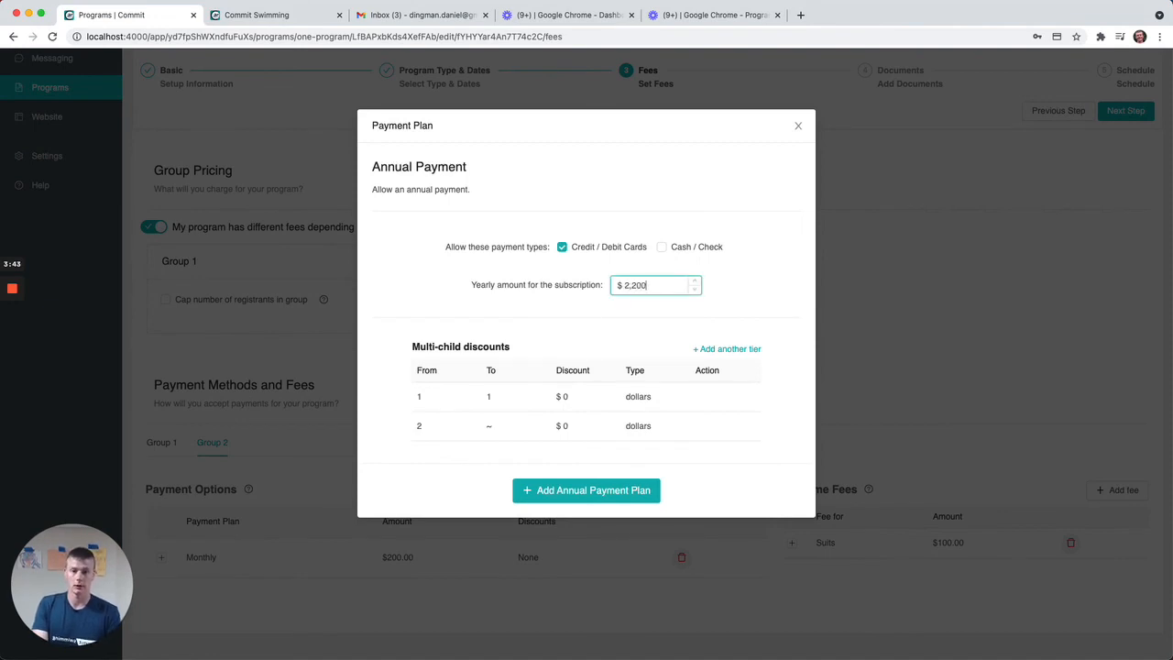
left_click(608, 498)
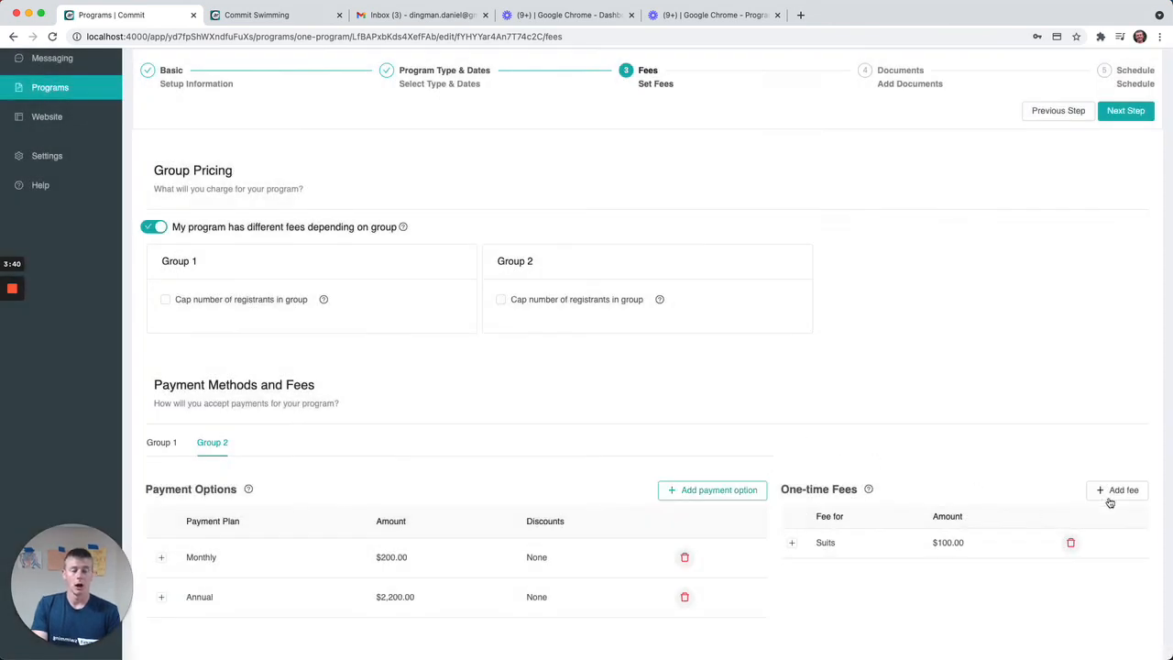
scroll(946, 507, "up", 1)
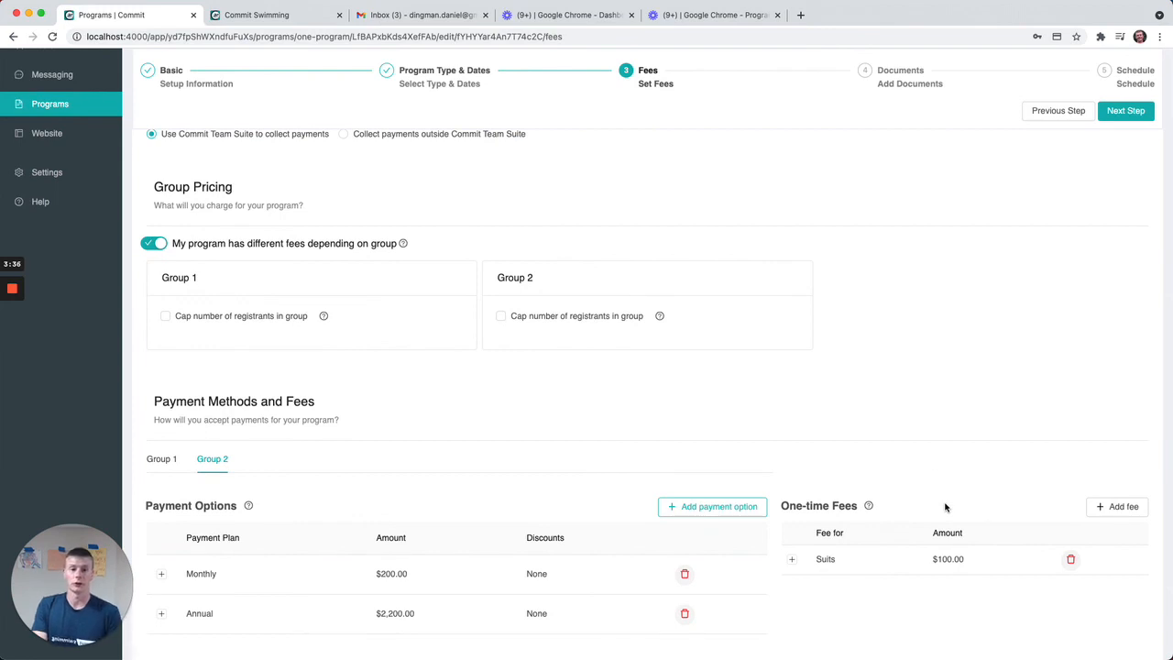
scroll(911, 335, "up", 5)
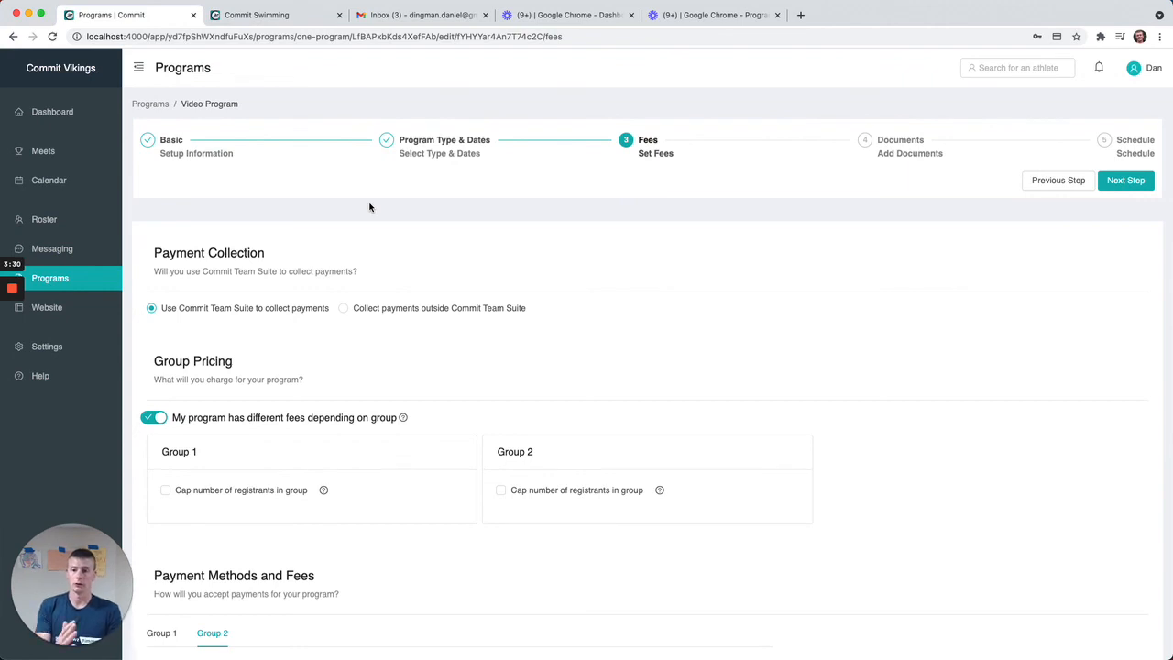
scroll(403, 316, "down", 5)
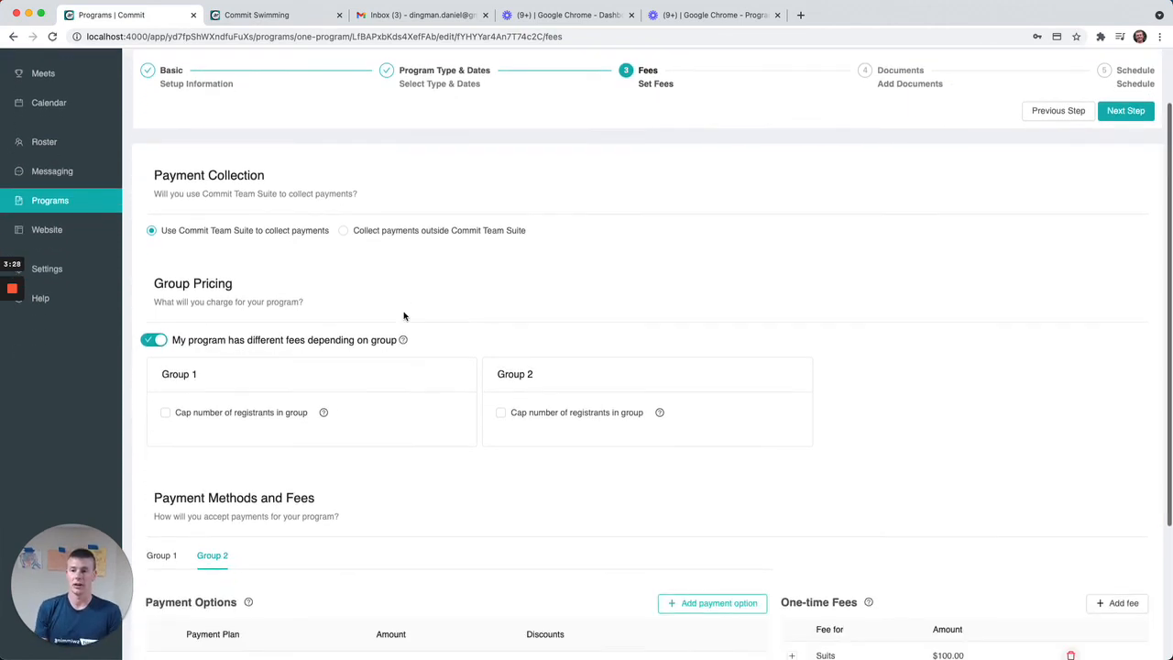